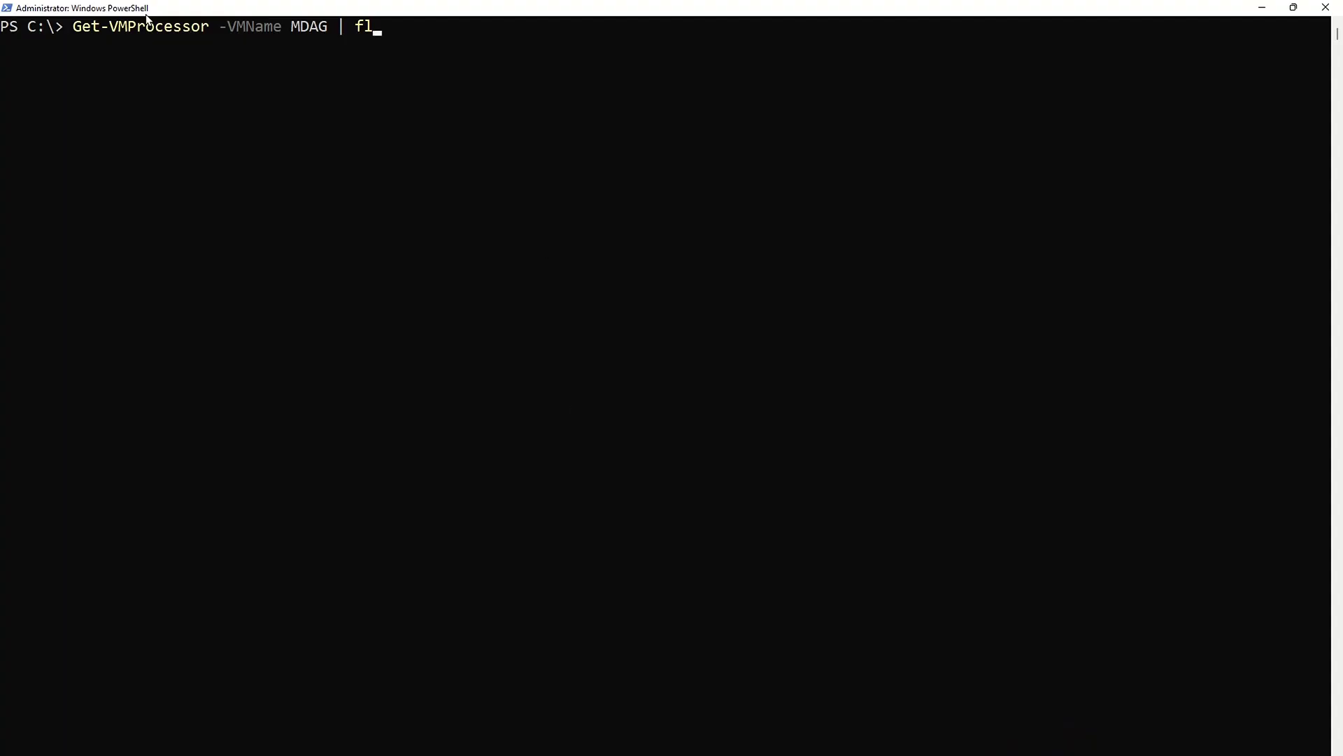
# Step: Shrink the PowerShell window and run Get-VMProcessor -VMName MDAG | fl to list the virtual machine's processor settings
pyautogui.press('super+Down')
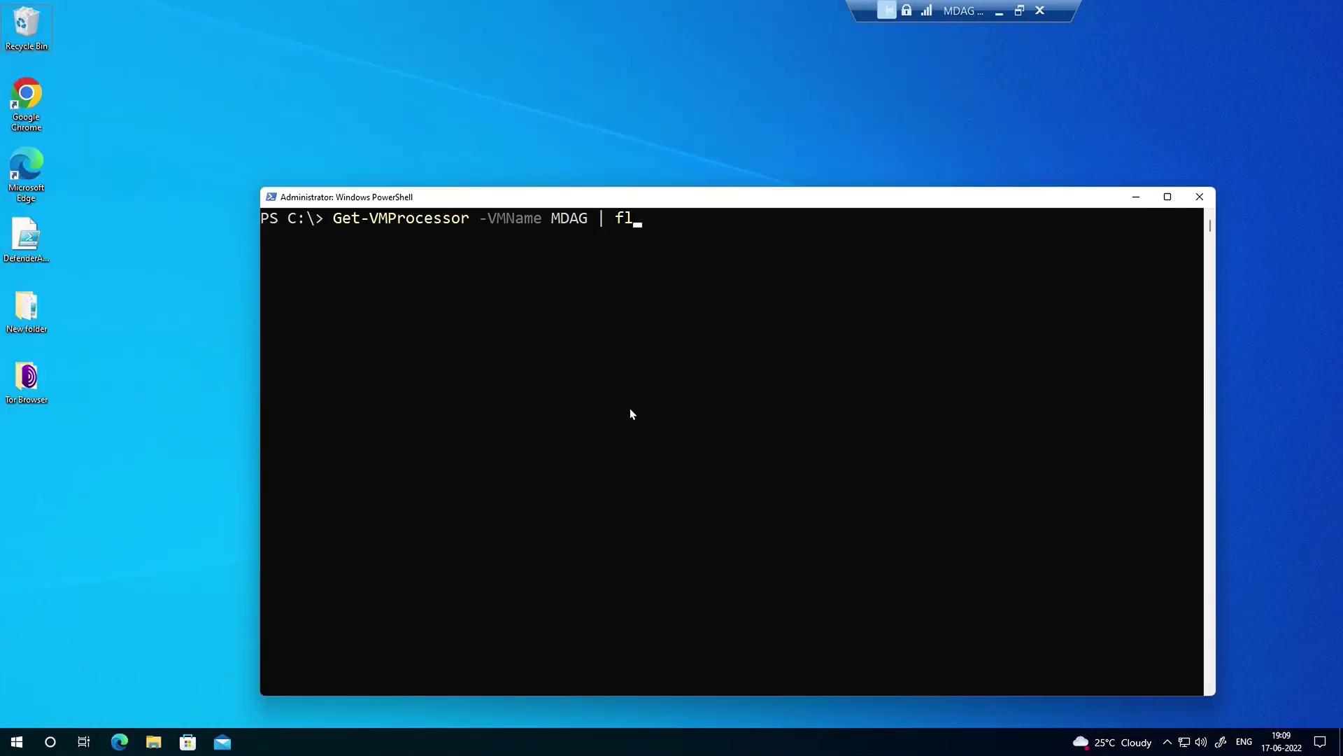
pyautogui.moveTo(334, 222); pyautogui.dragTo(468, 224)
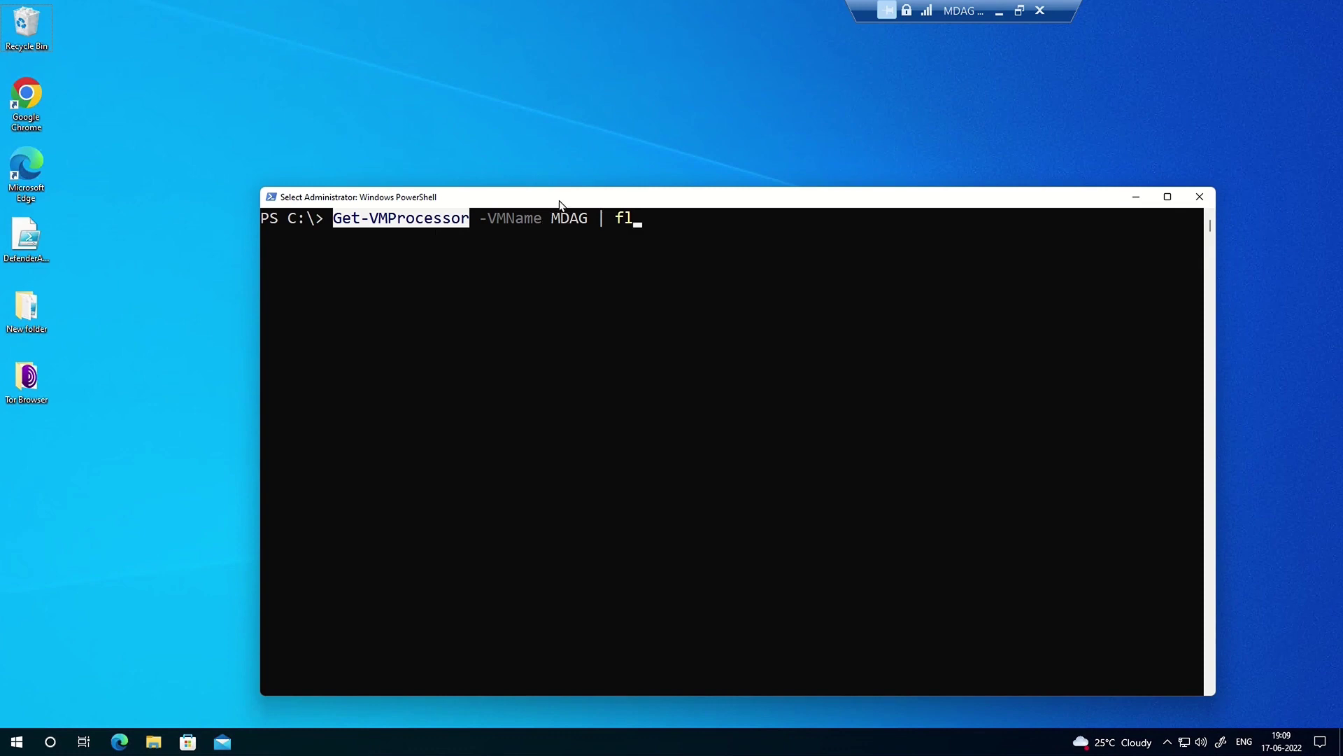
pyautogui.click(790, 275)
pyautogui.click(752, 299)
pyautogui.click(753, 299)
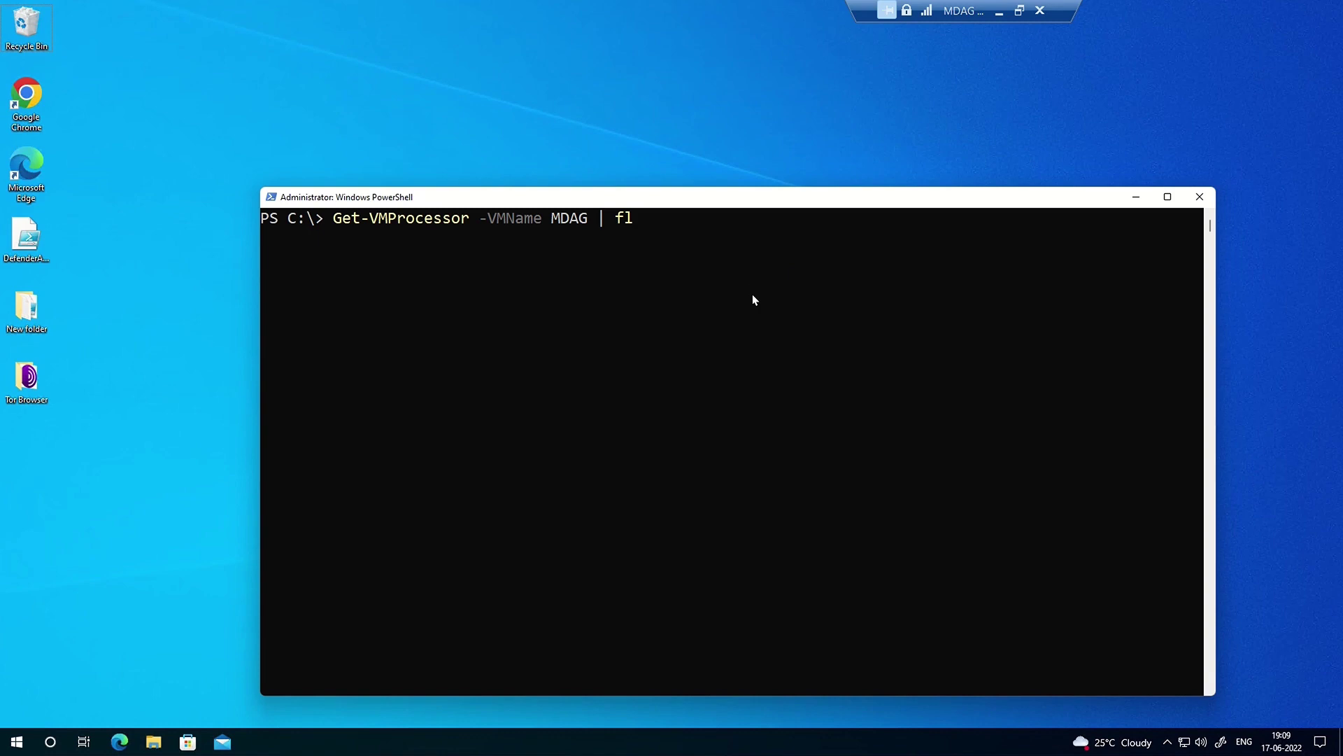
pyautogui.press('Return')
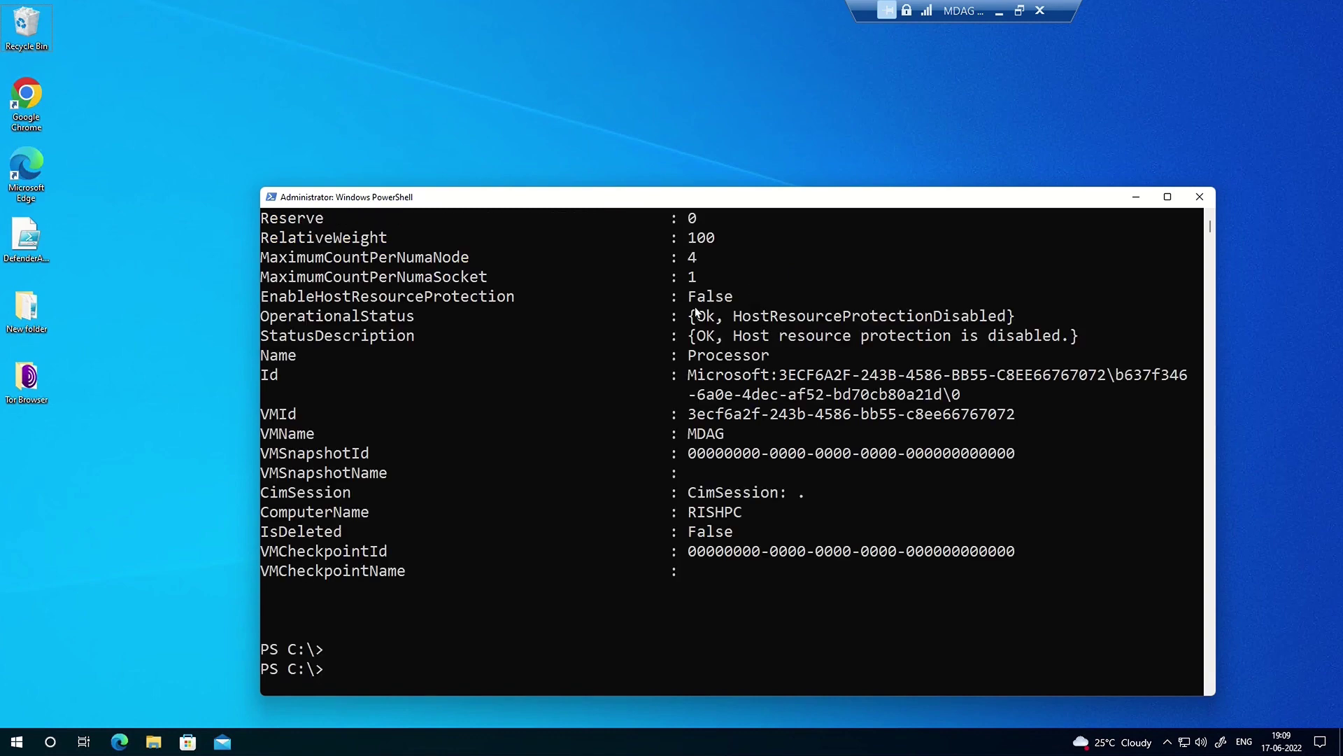
# Step: Check the ExposeVirtualizationExtensions and Count values in the processor listing of the MDAG virtual machine
pyautogui.scroll(7, 664, 373)
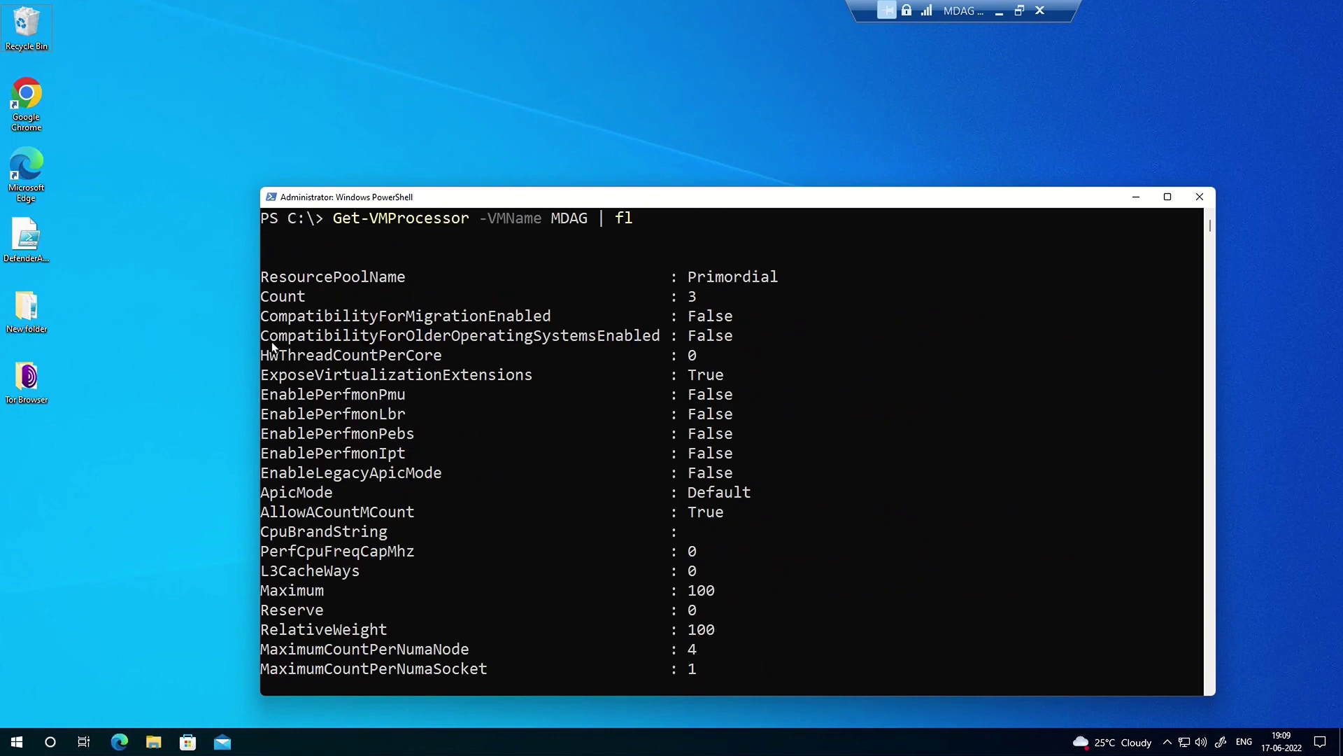
pyautogui.moveTo(271, 380); pyautogui.dragTo(741, 387)
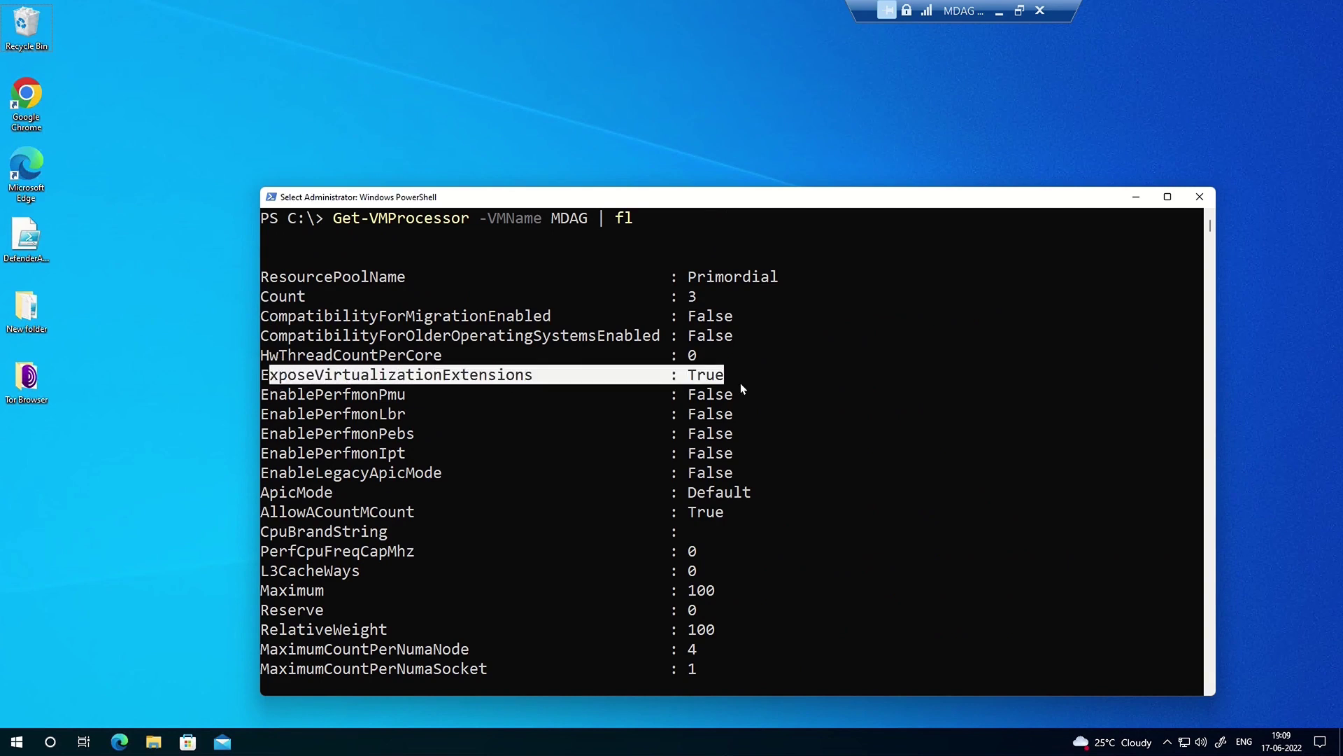
pyautogui.click(875, 452)
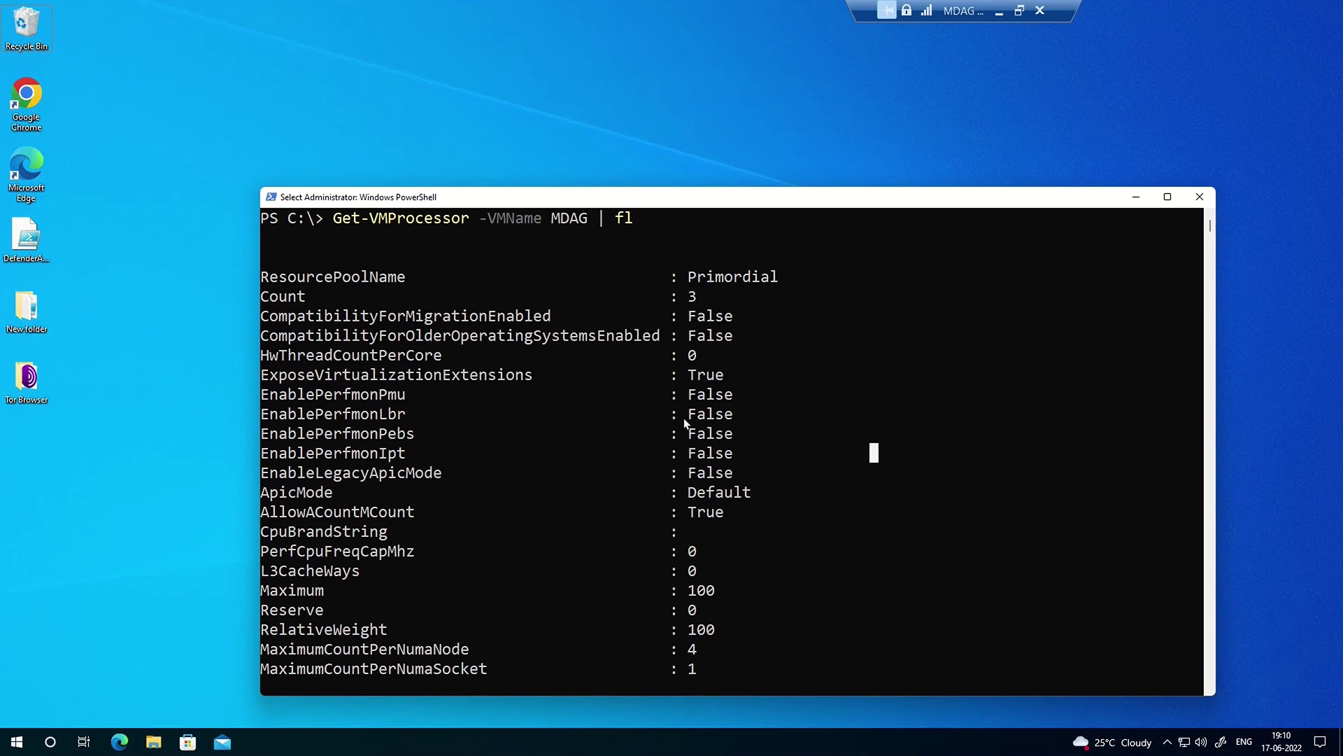
pyautogui.moveTo(273, 299); pyautogui.dragTo(642, 277)
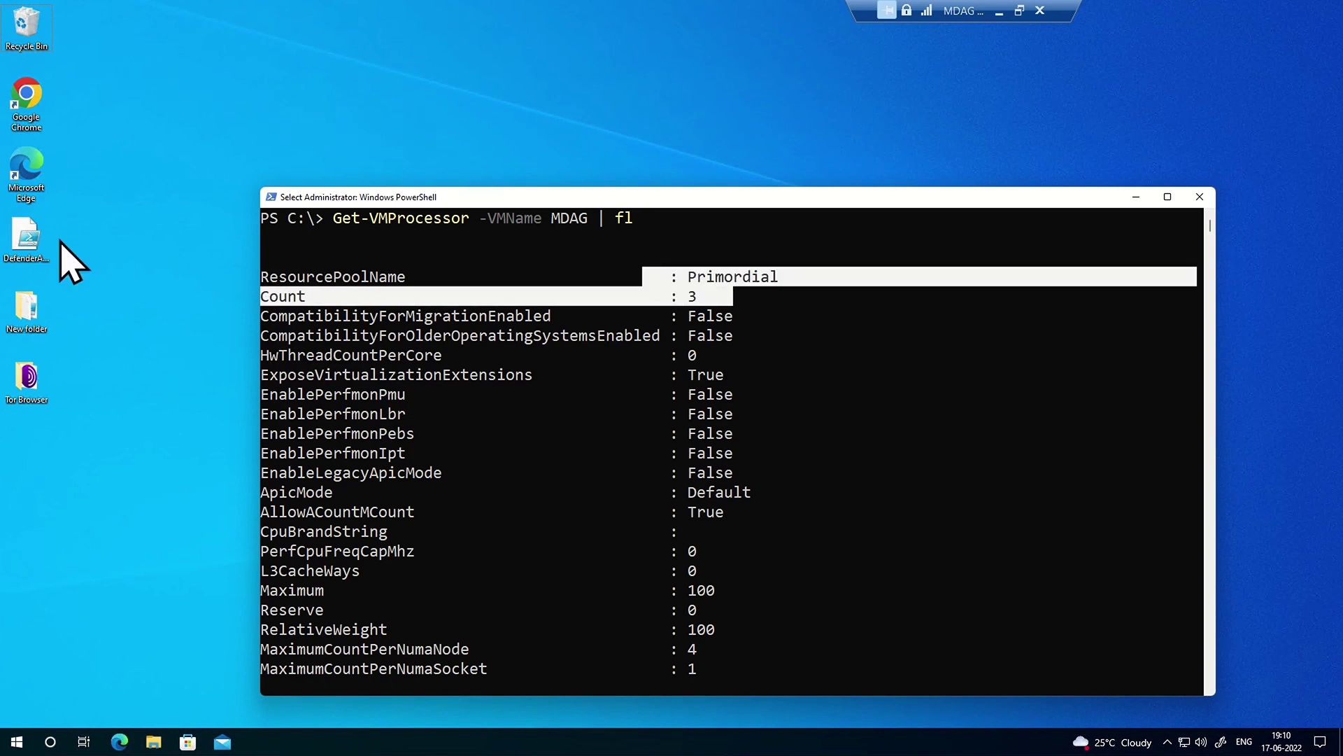
pyautogui.moveTo(655, 299); pyautogui.dragTo(742, 301)
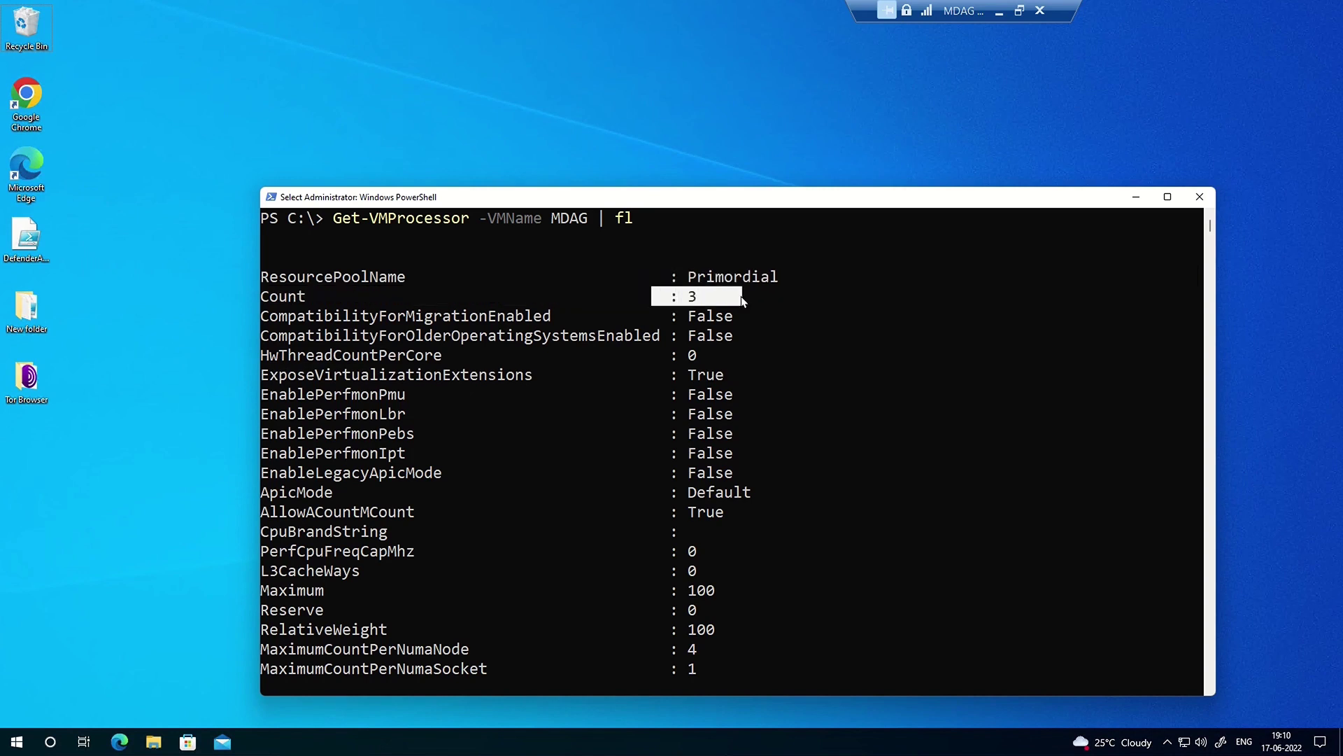
pyautogui.click(665, 355)
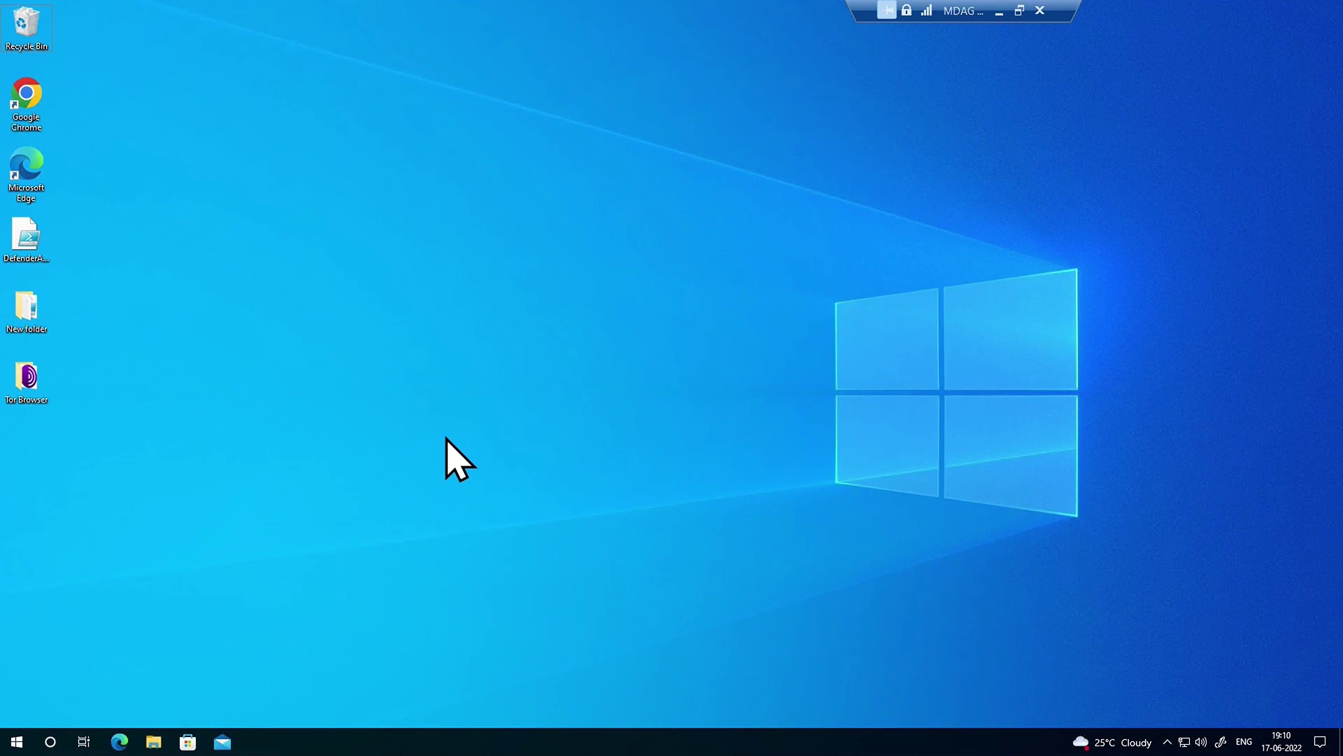
# Step: Run winver in the MDAG virtual machine to check the Windows edition and version, and close the dialog
pyautogui.press('super+r')
pyautogui.write('winver')
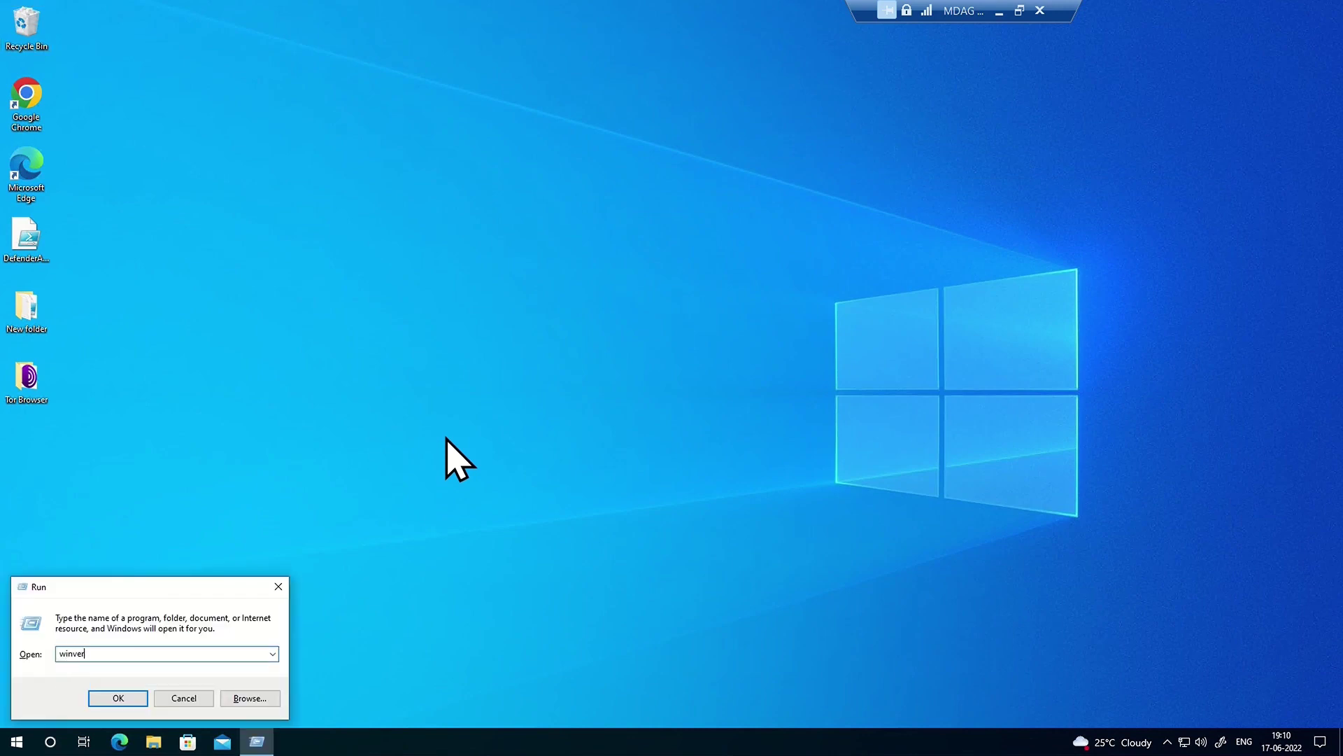
pyautogui.press('Return')
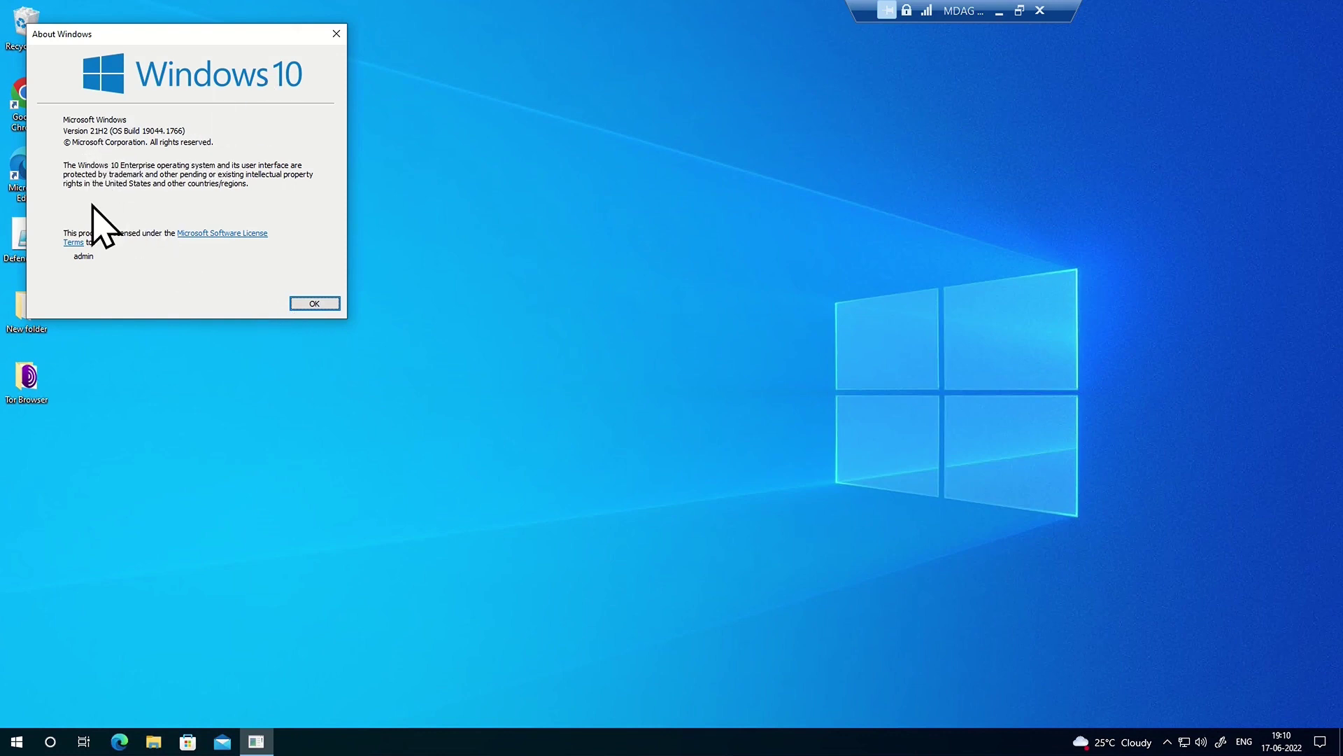
pyautogui.click(314, 304)
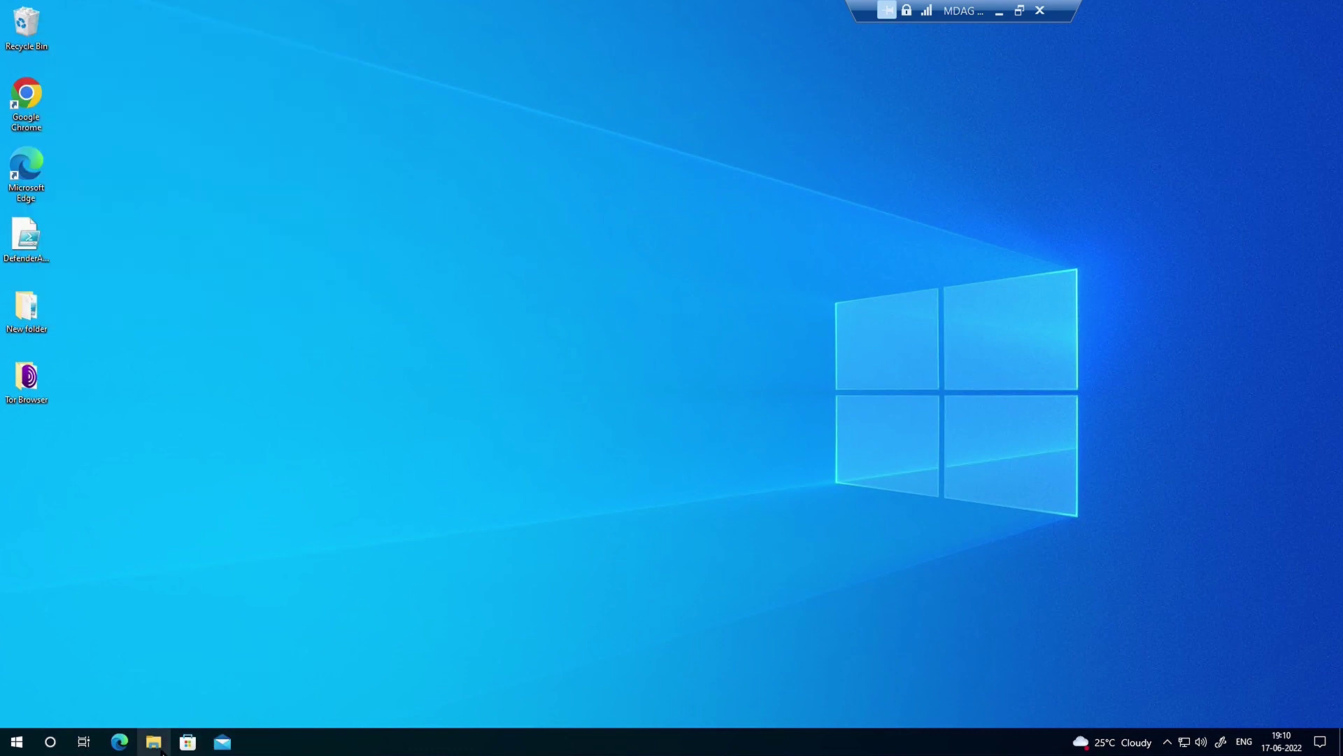
# Step: Open the properties of This PC to check the device specifications, including the installed RAM
pyautogui.press('super+e')
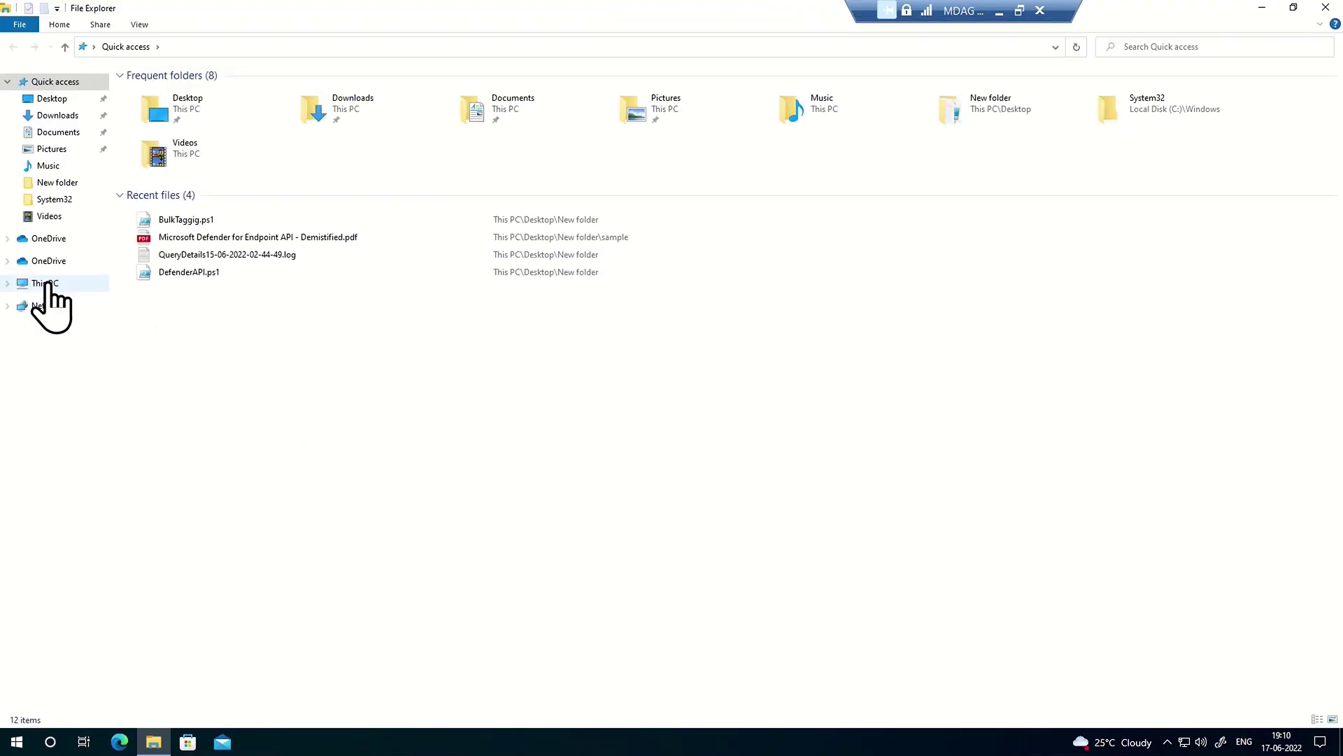
pyautogui.rightClick(47, 282)
pyautogui.click(165, 460)
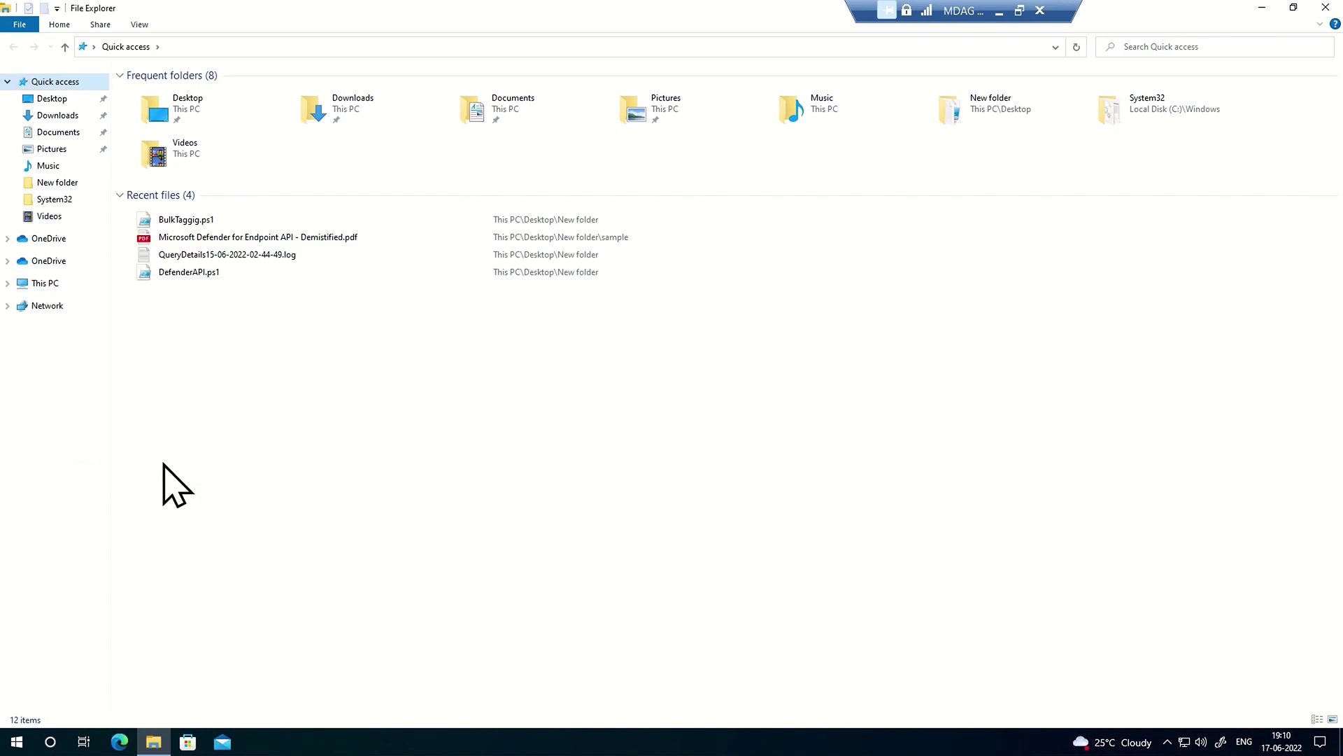
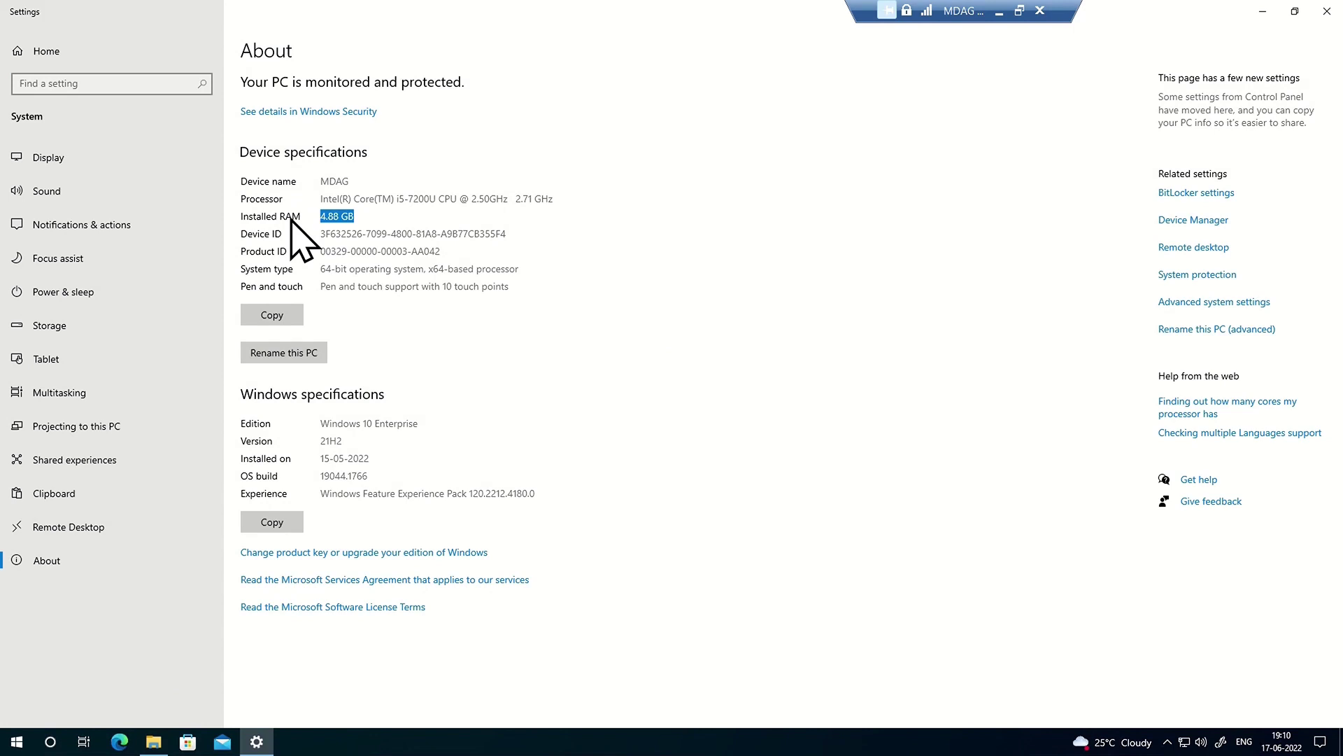
# Step: Open Microsoft Edge maximized and check its main menu for a new Application Guard window option
pyautogui.click(120, 743)
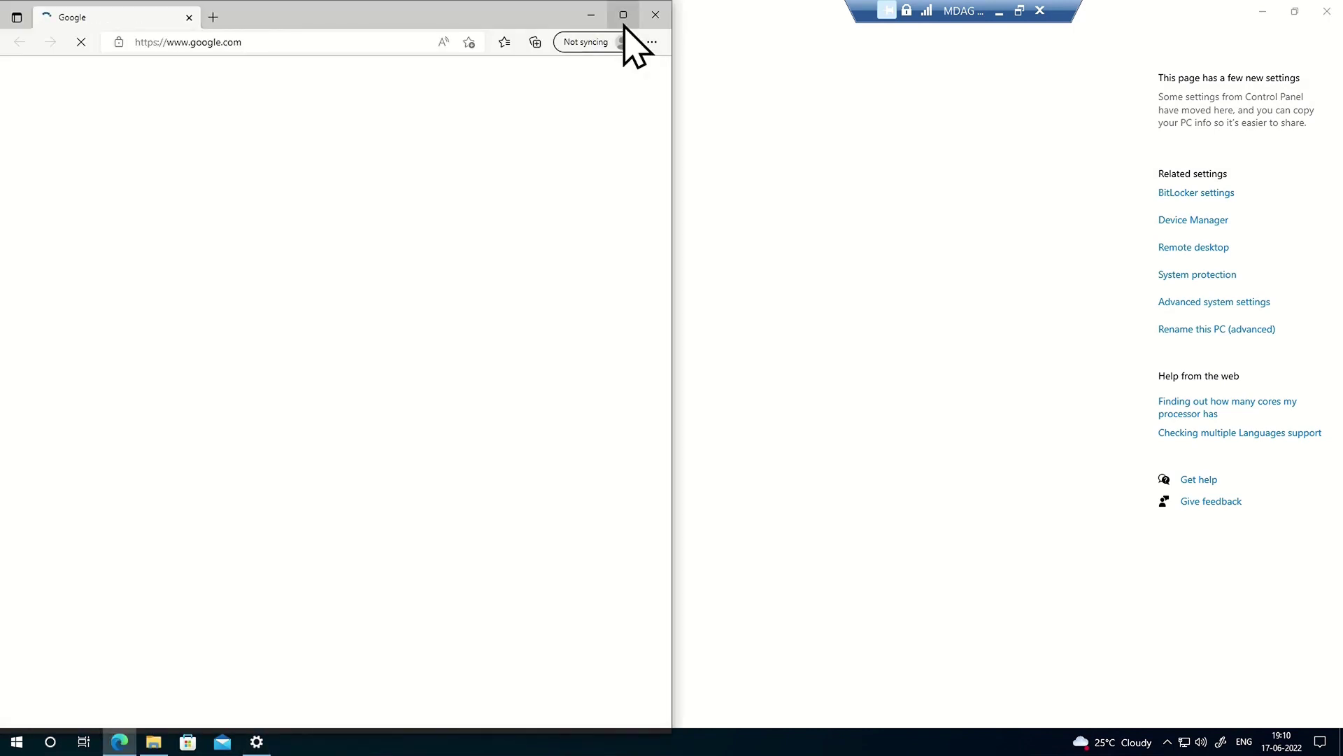
pyautogui.click(624, 25)
pyautogui.click(1323, 36)
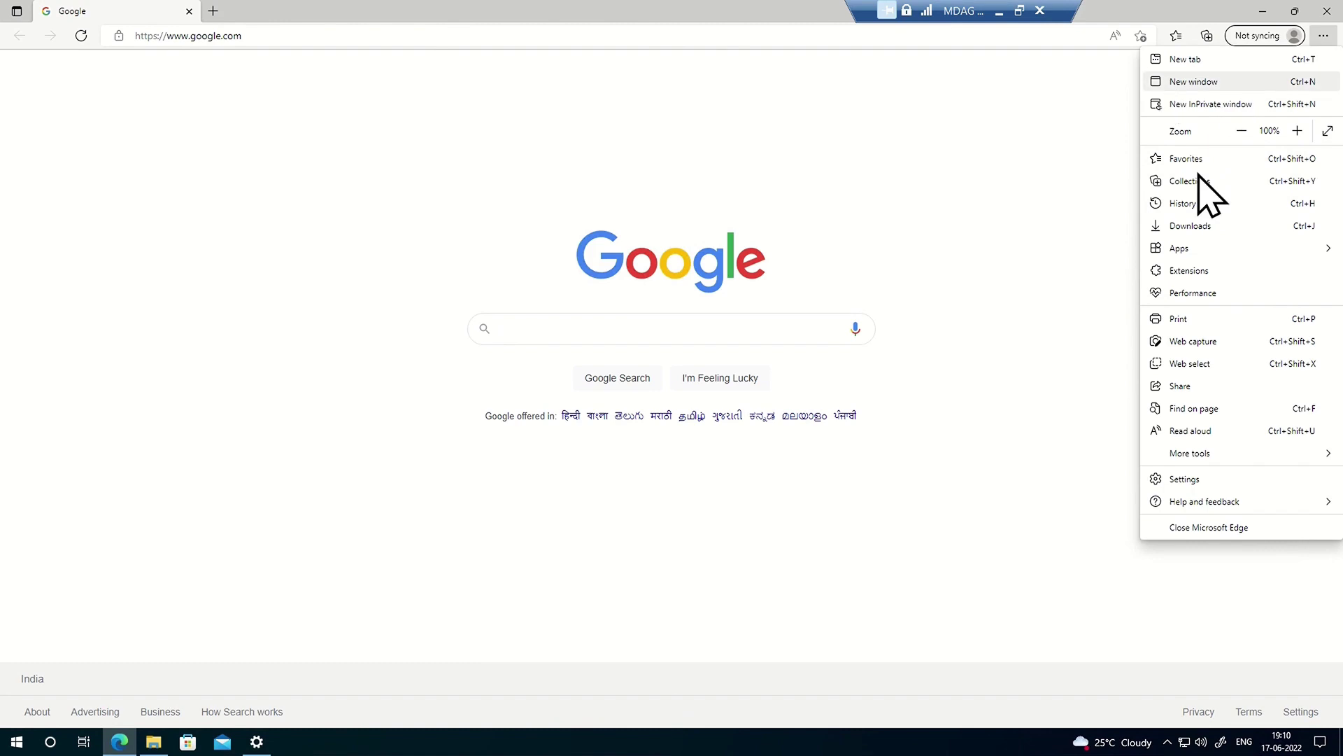
pyautogui.click(1092, 203)
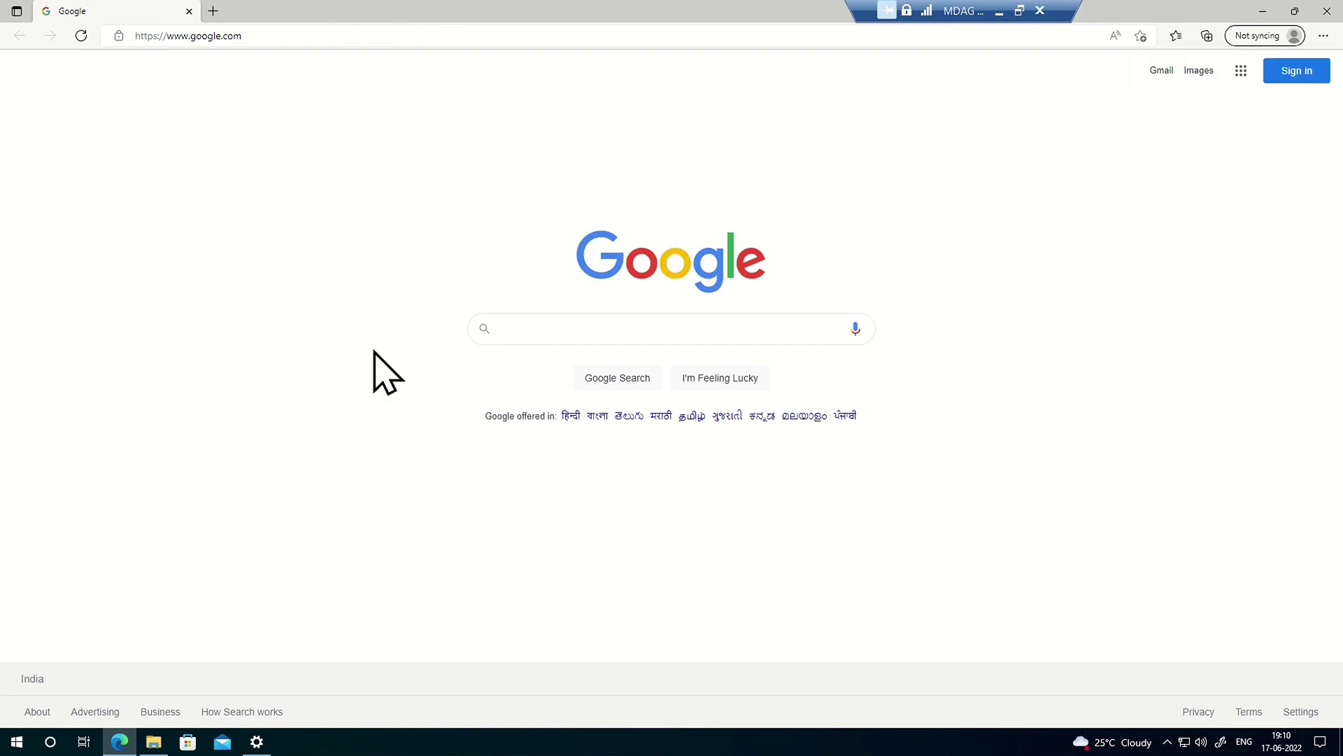
# Step: Open the Windows Features list from Programs and Features, check the Microsoft Defender Application Guard entry, and cancel
pyautogui.press('super+r')
pyautogui.write('app')
pyautogui.press('Down')
pyautogui.press('Return')
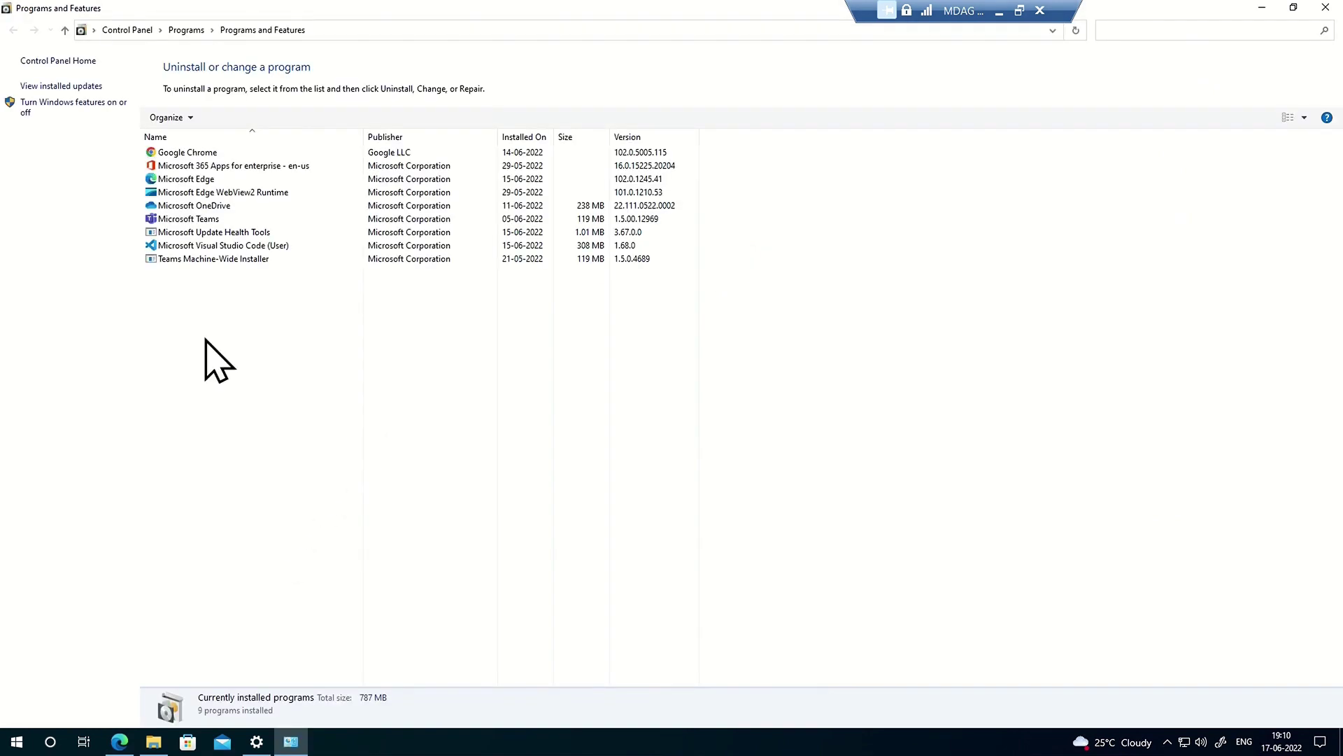
pyautogui.click(62, 110)
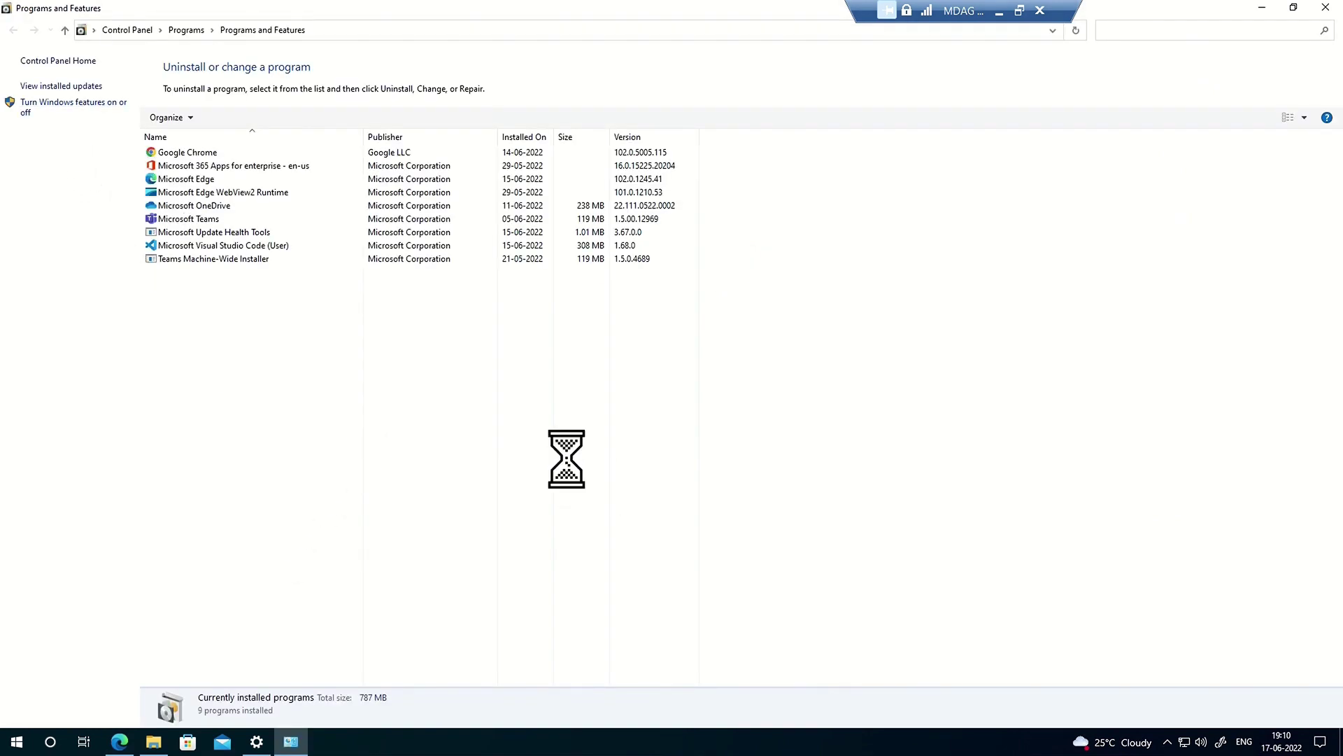
pyautogui.moveTo(813, 487); pyautogui.dragTo(967, 579)
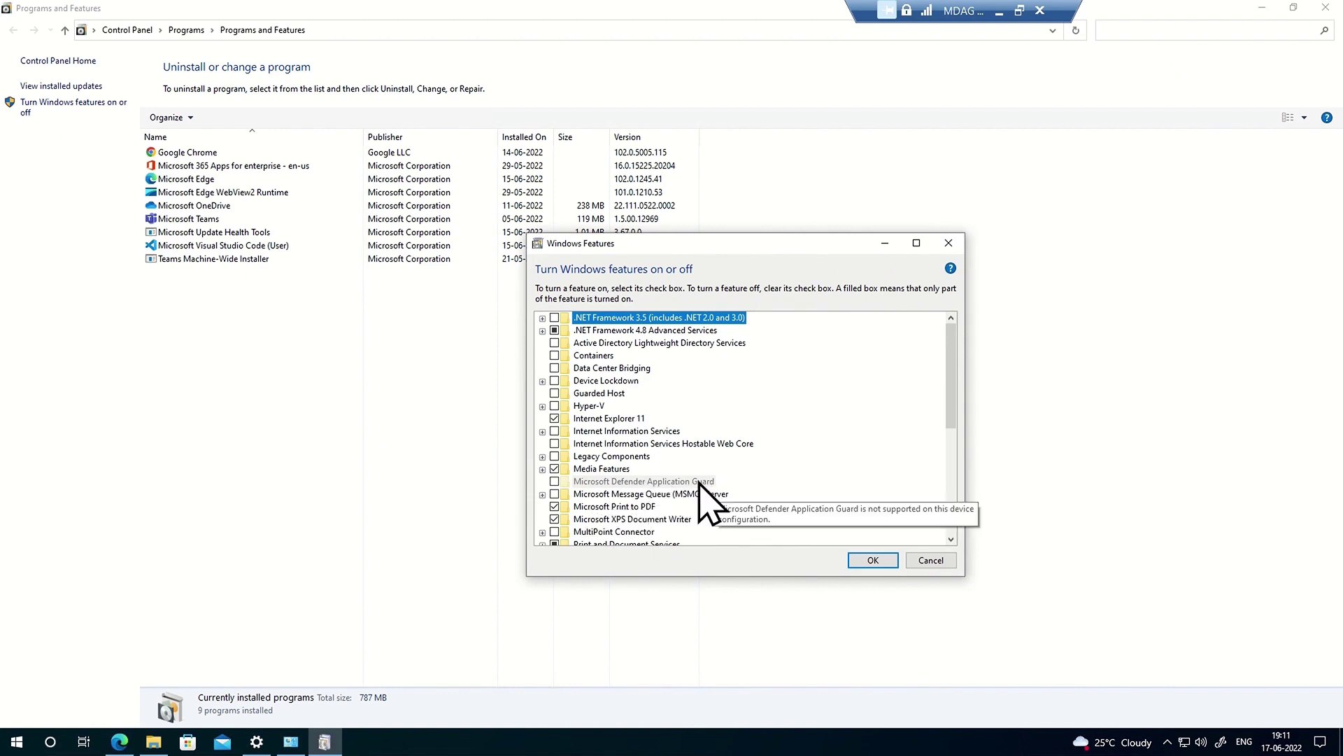
pyautogui.click(921, 567)
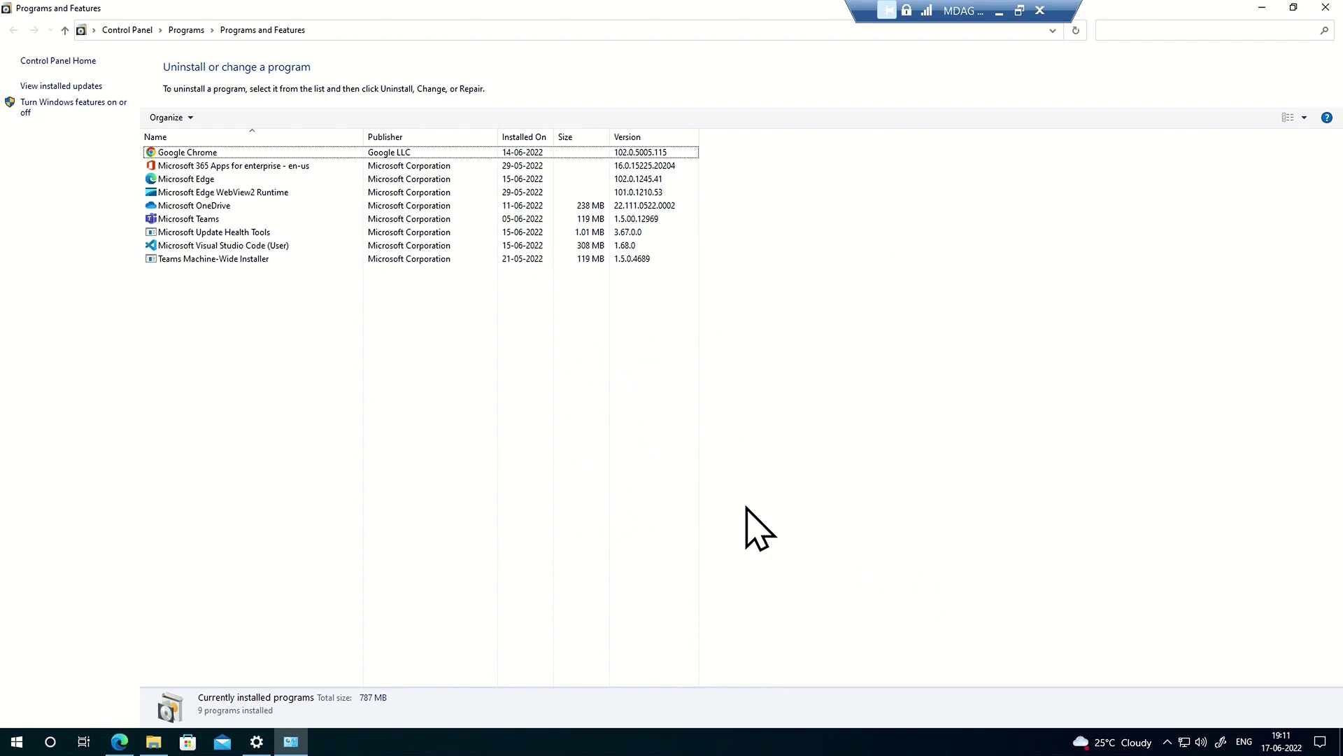
# Step: Launch Registry Editor and allow it to make changes to the device
pyautogui.press('super+r')
pyautogui.write('re')
pyautogui.press('Down')
pyautogui.press('Return')
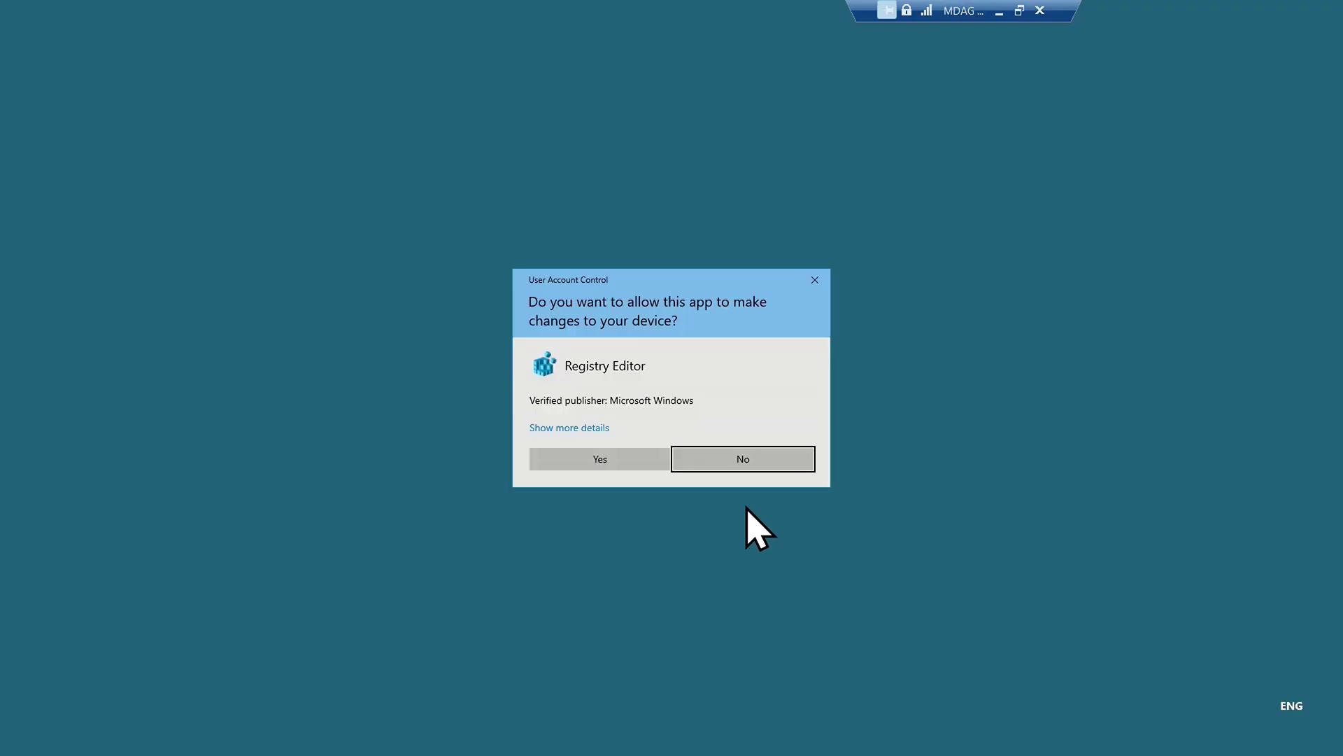
pyautogui.press('Left')
pyautogui.press('Return')
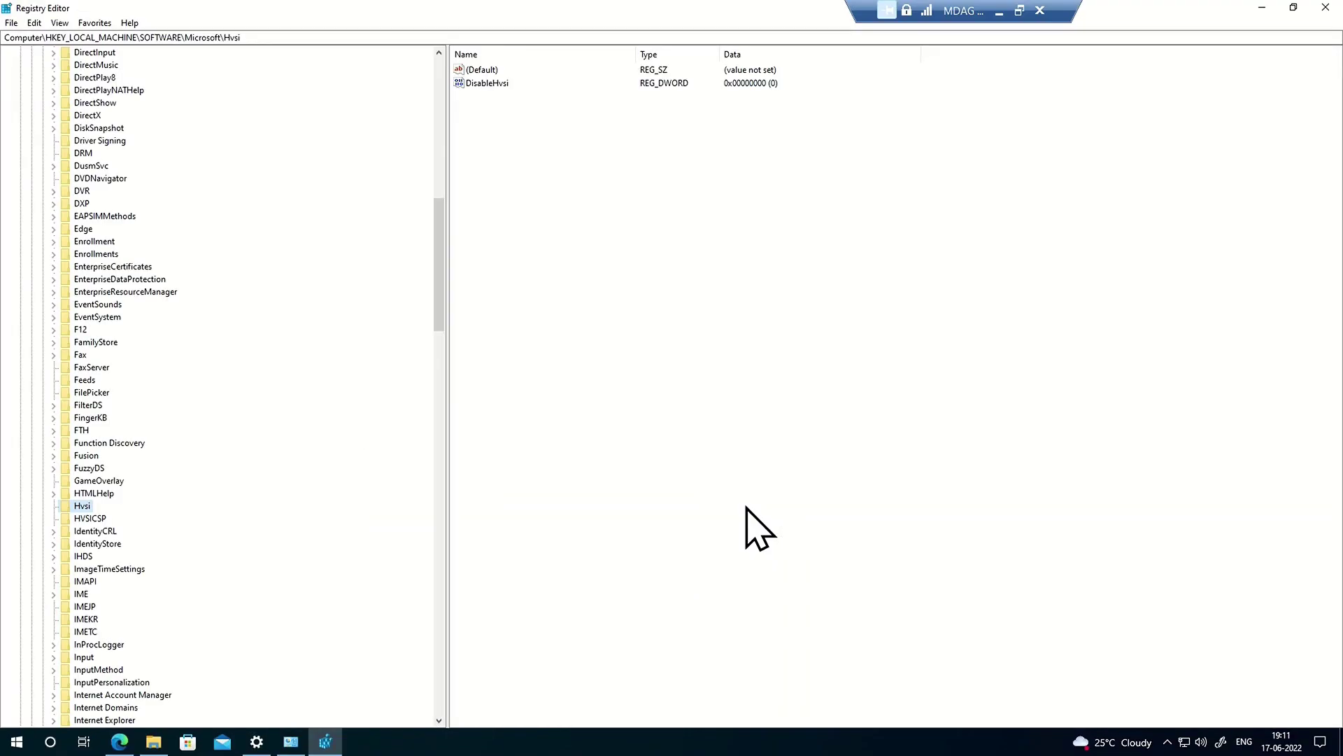
# Step: Go to the Hvsi key under HKEY_LOCAL_MACHINE\SOFTWARE\Microsoft in the registry
pyautogui.moveTo(438, 257); pyautogui.dragTo(438, 84)
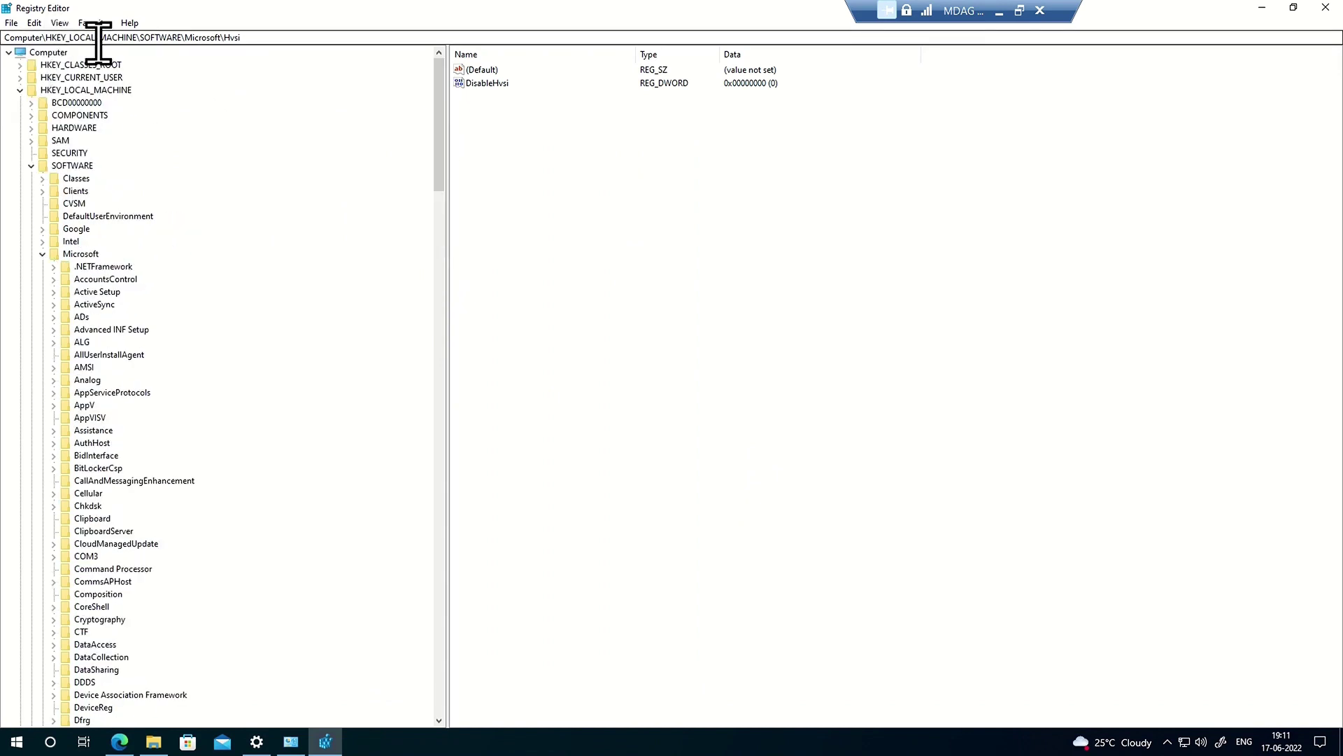
pyautogui.moveTo(132, 37); pyautogui.dragTo(270, 37)
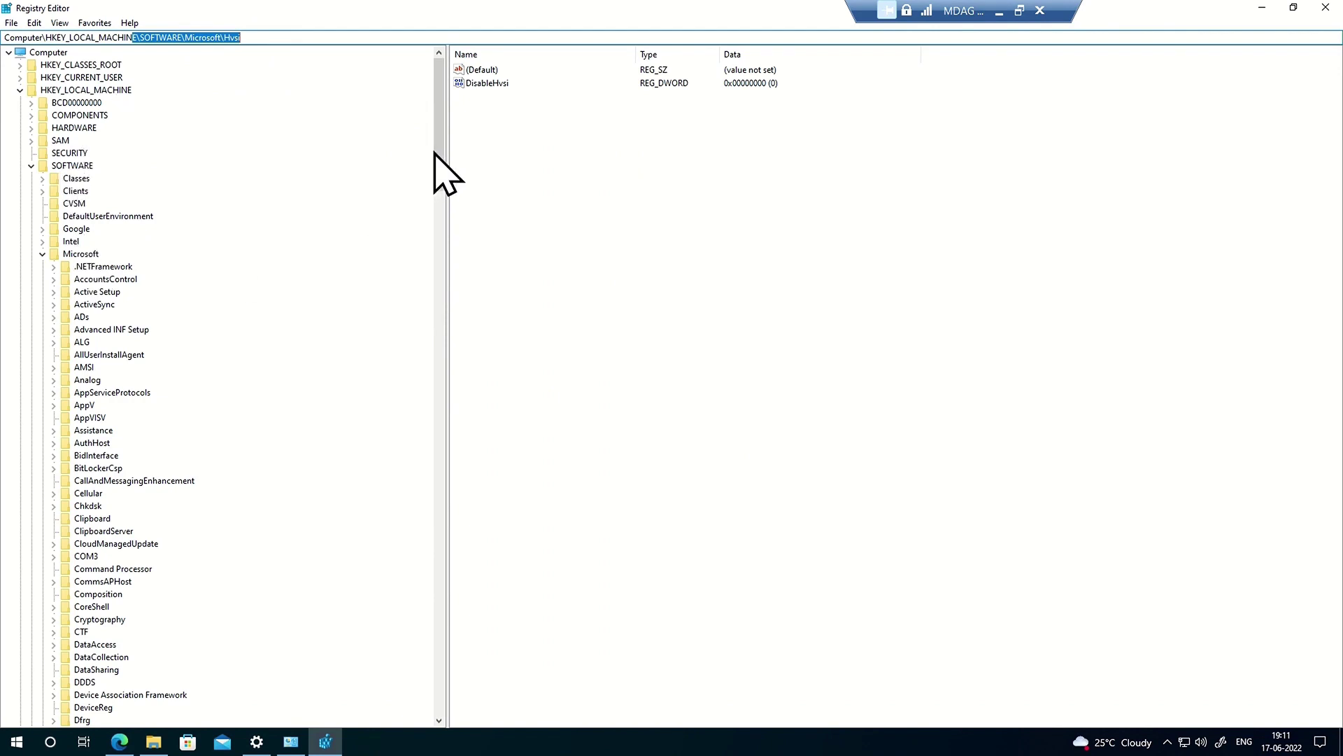
pyautogui.moveTo(440, 181); pyautogui.dragTo(420, 362)
pyautogui.click(82, 204)
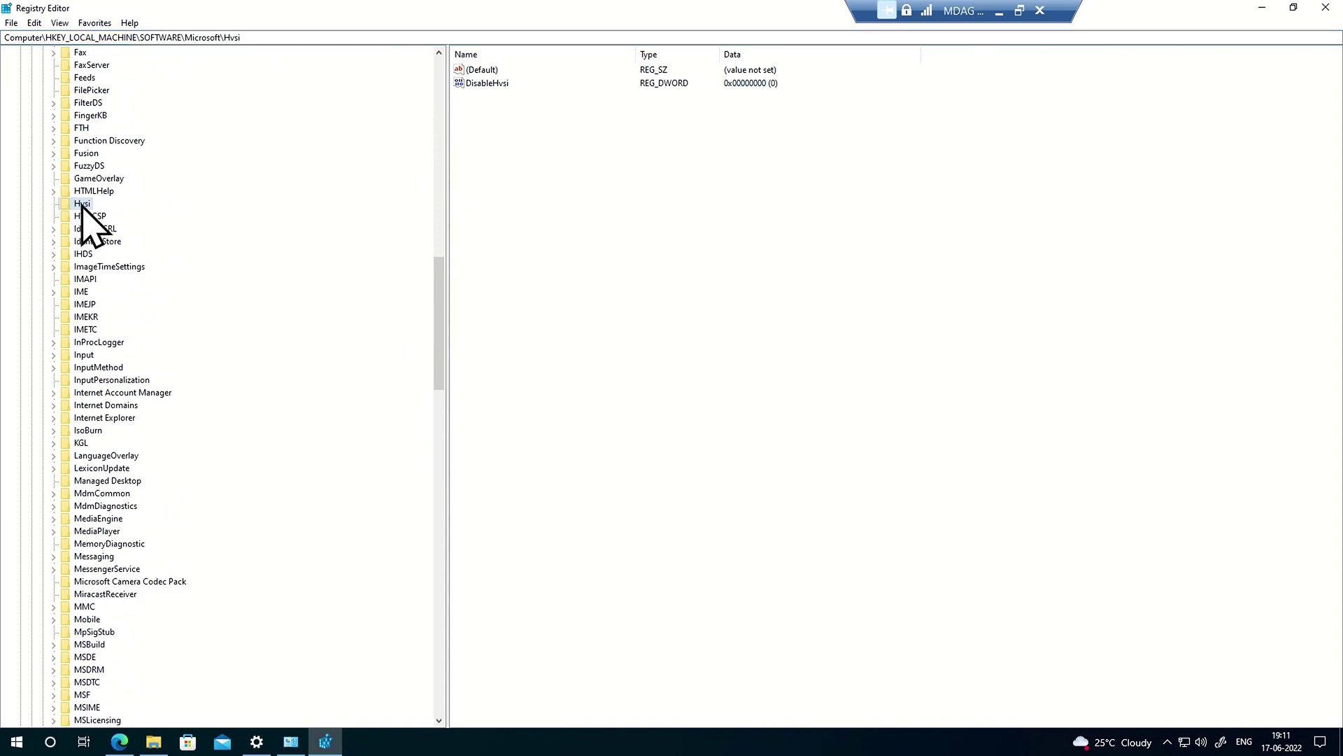
# Step: Create a DWORD (32-bit) value named SpecRequiredProcessorCount in the Hvsi key
pyautogui.rightClick(547, 199)
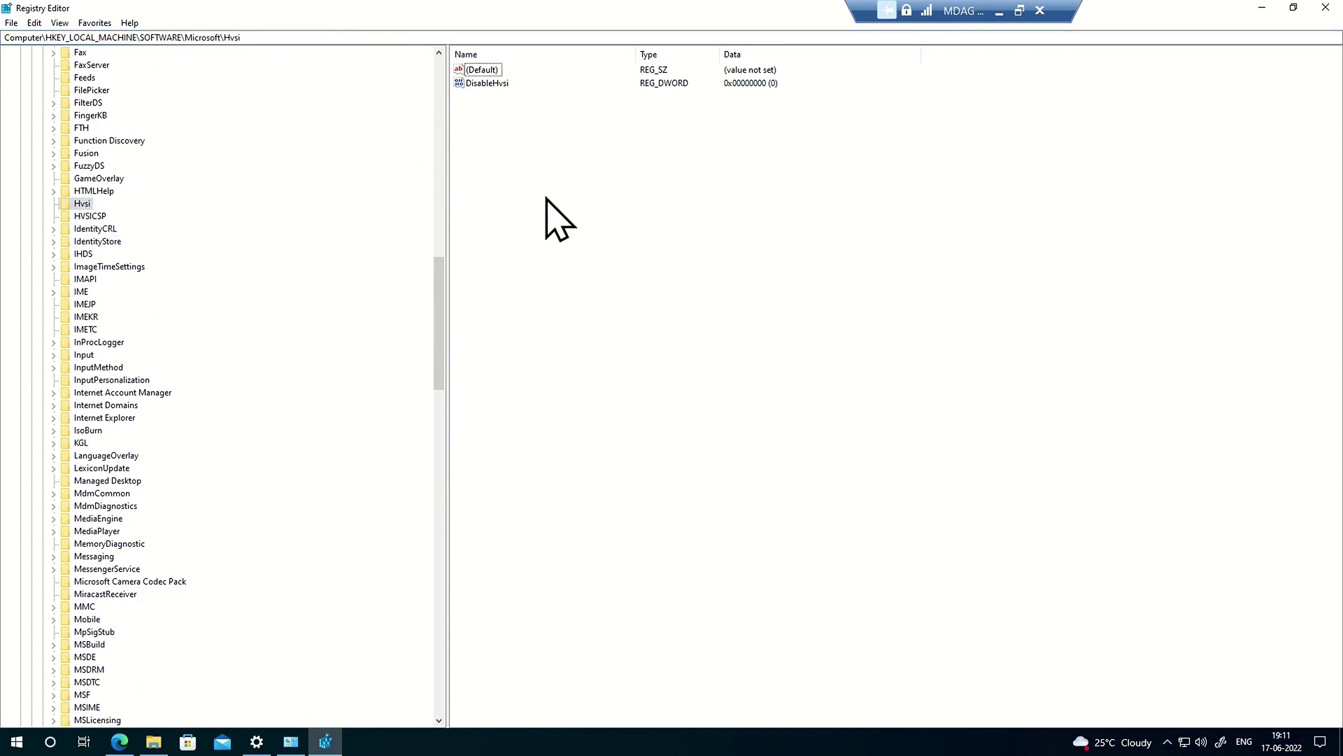
pyautogui.moveTo(581, 206)
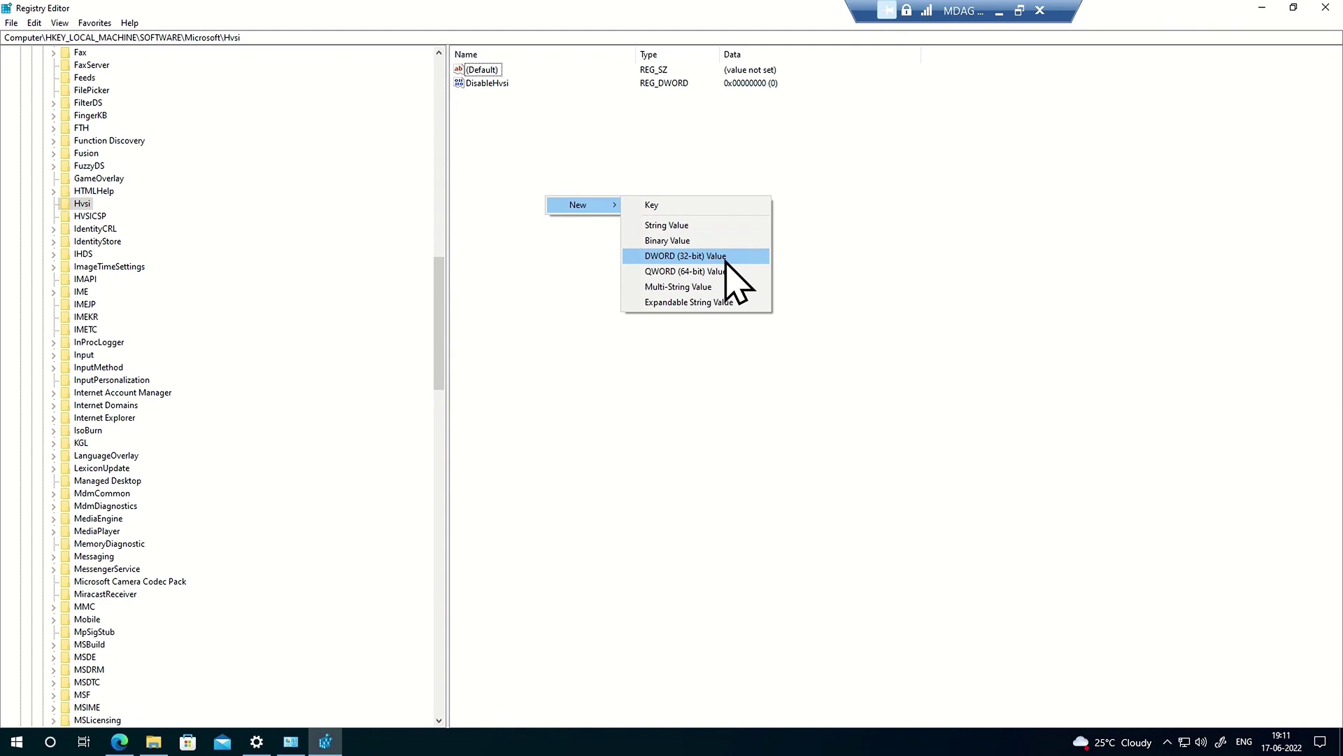
pyautogui.click(726, 256)
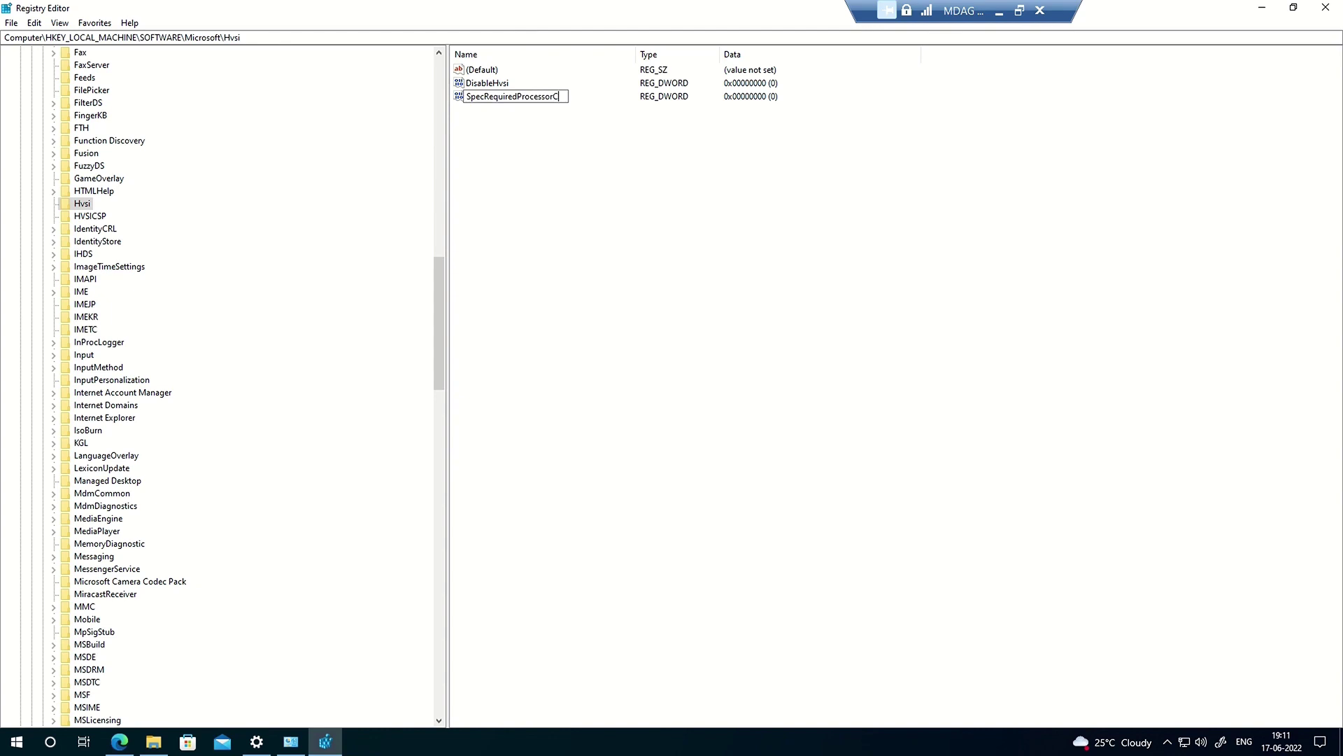
pyautogui.press('Return')
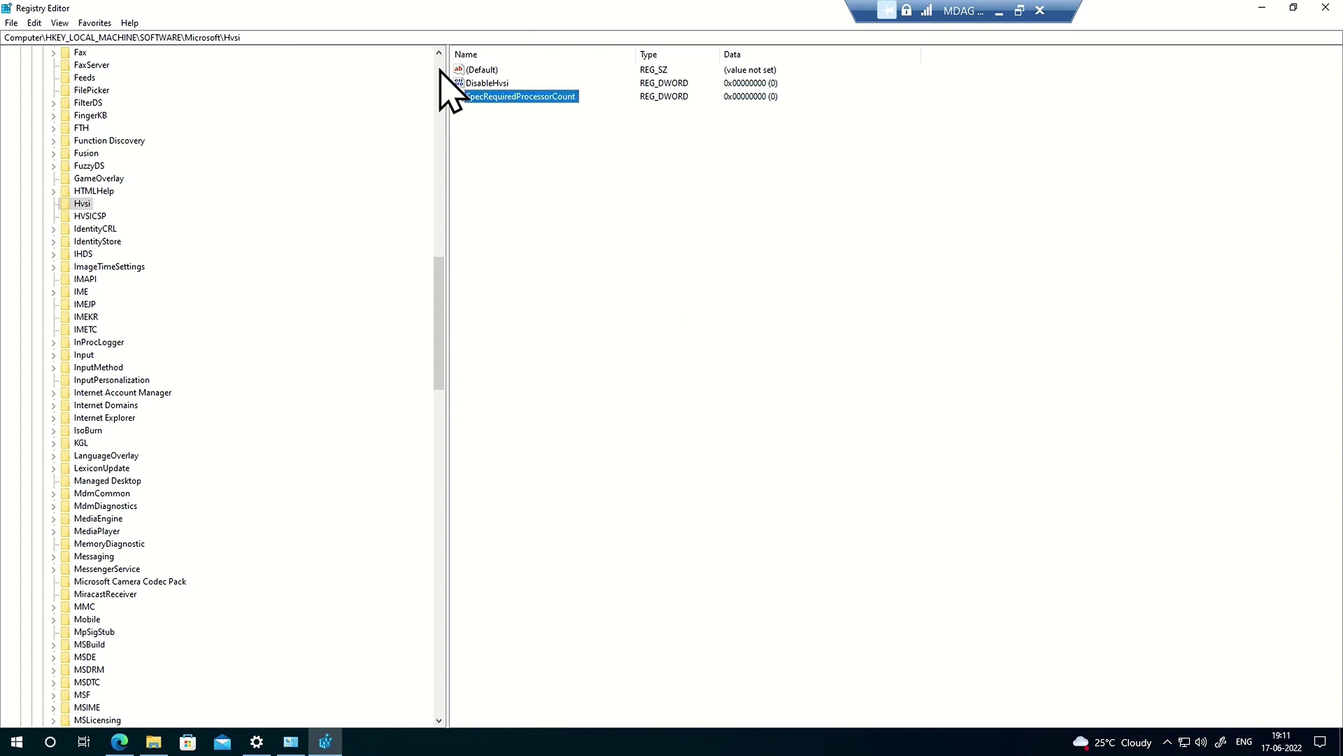
# Step: Set the SpecRequiredProcessorCount value data to 2
pyautogui.rightClick(516, 104)
pyautogui.click(540, 109)
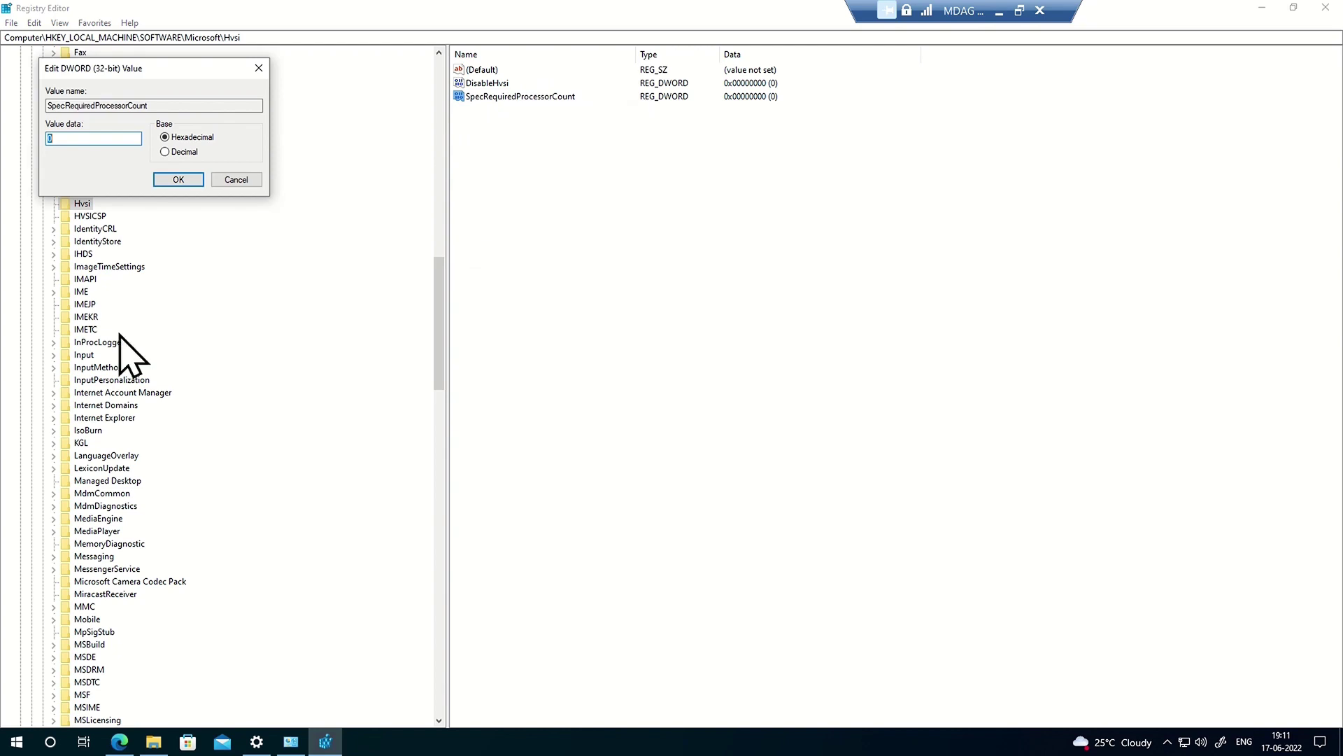
pyautogui.click(77, 140)
pyautogui.write('2')
pyautogui.moveTo(156, 68); pyautogui.dragTo(693, 280)
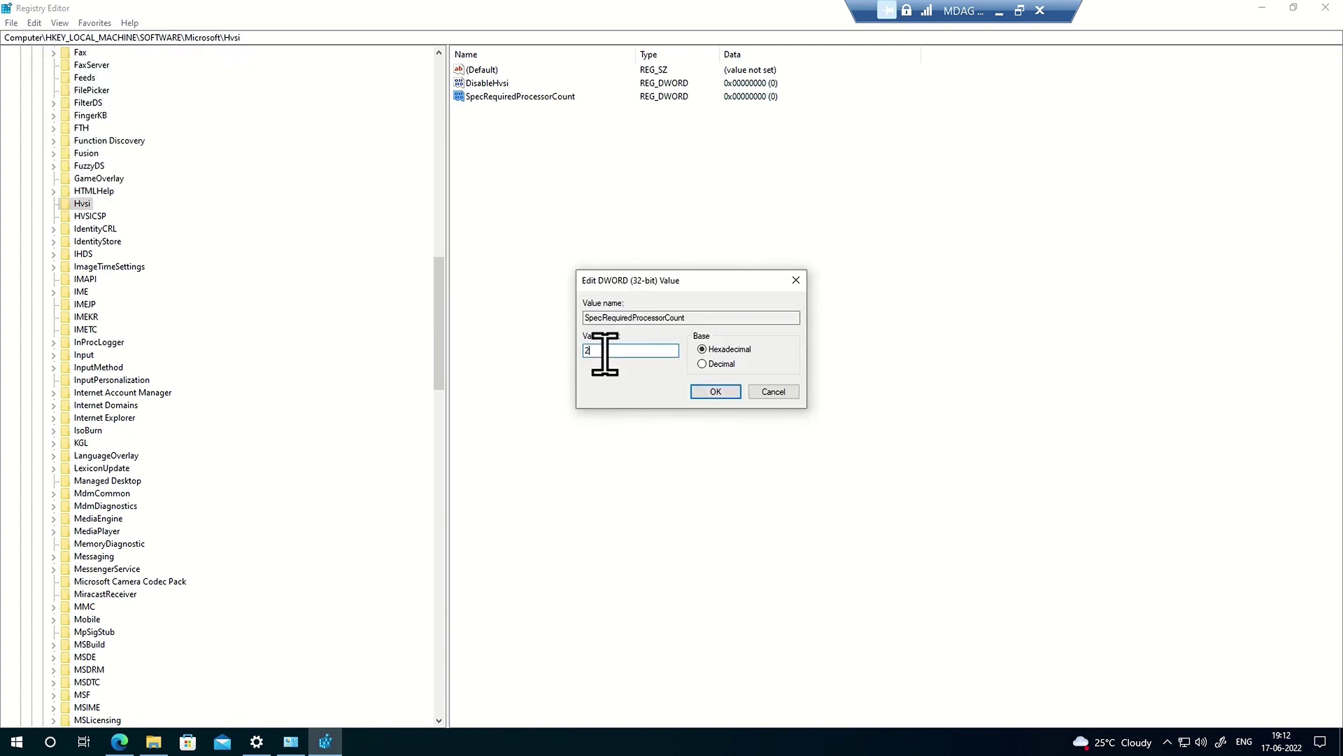
pyautogui.click(716, 391)
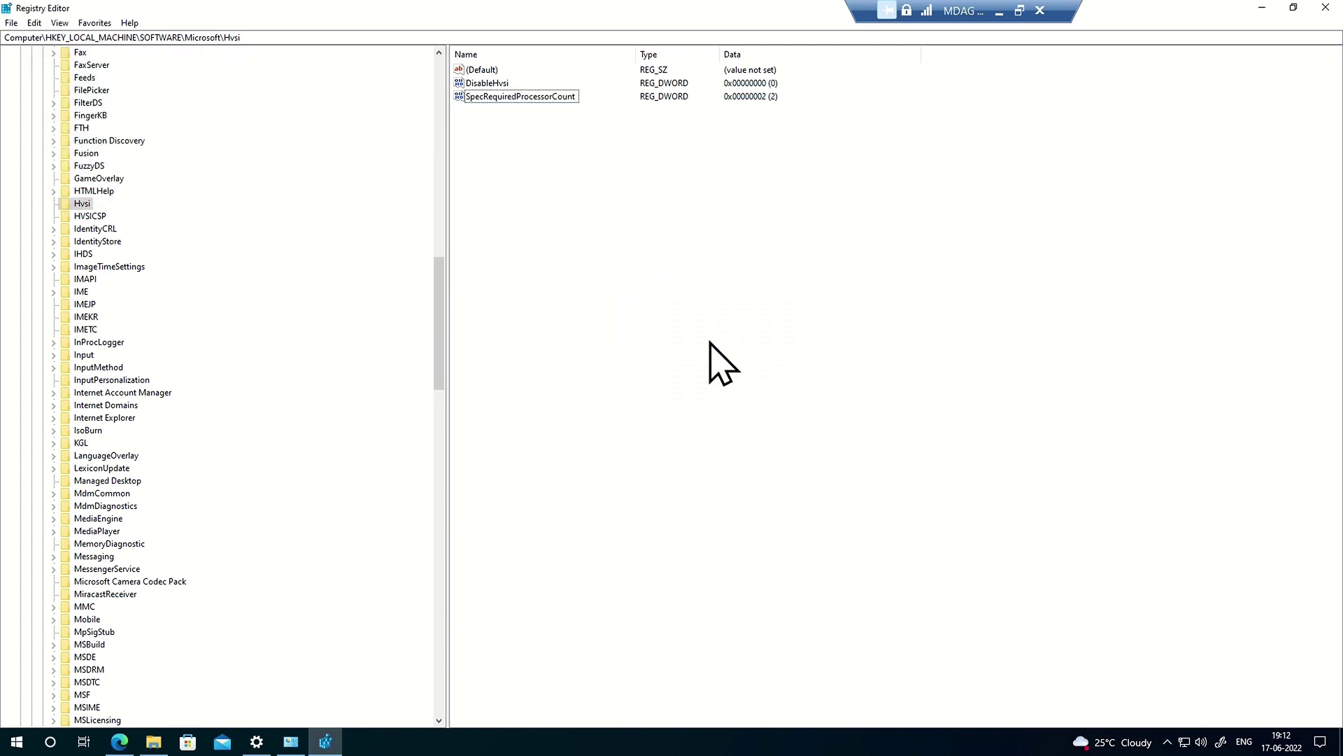
# Step: Create a DWORD (32-bit) value named SpecRequiredMemoryInGB in the Hvsi key
pyautogui.rightClick(606, 190)
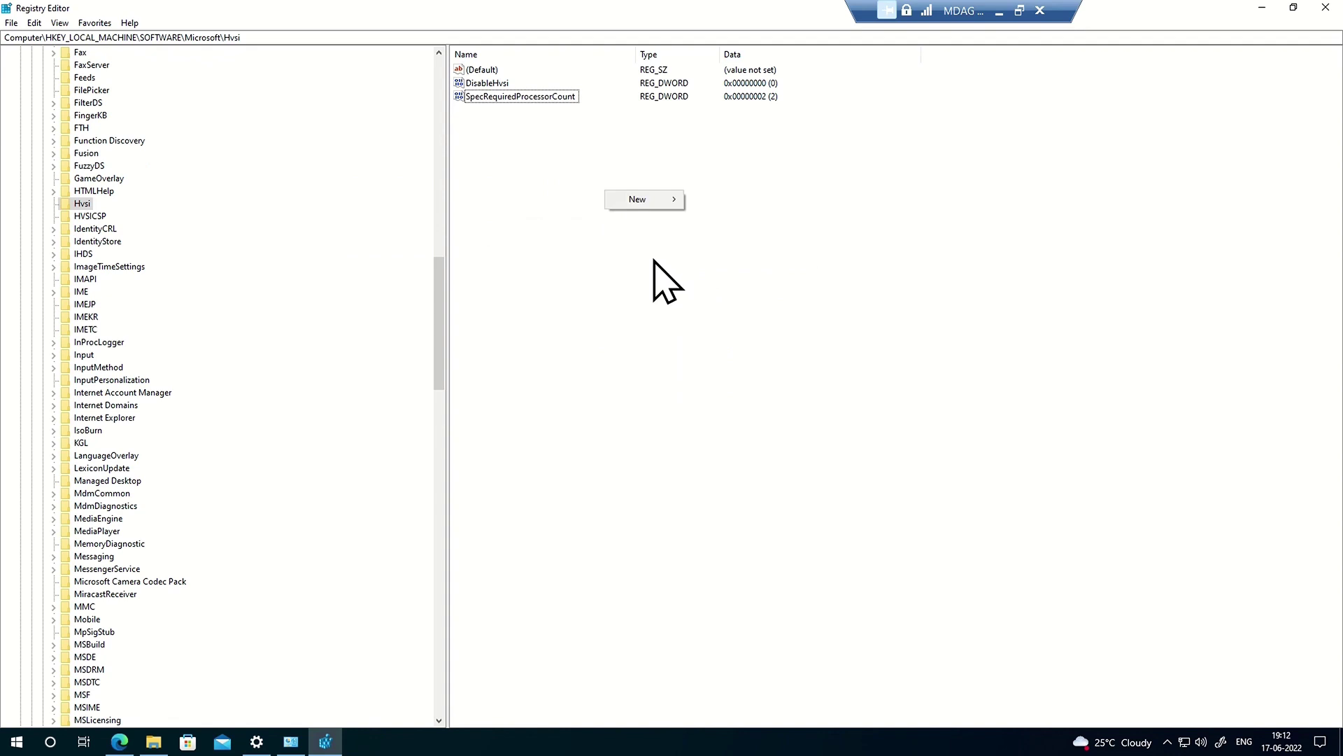
pyautogui.moveTo(644, 201)
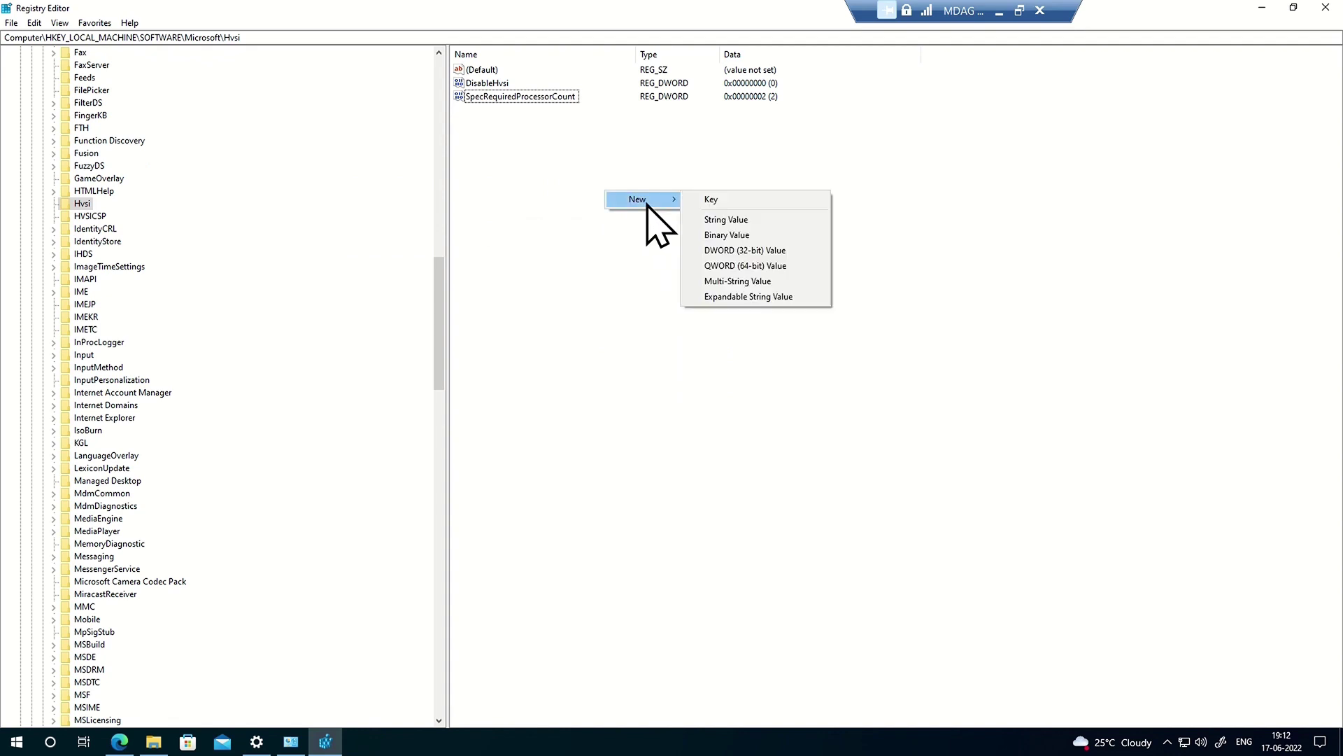
pyautogui.click(759, 250)
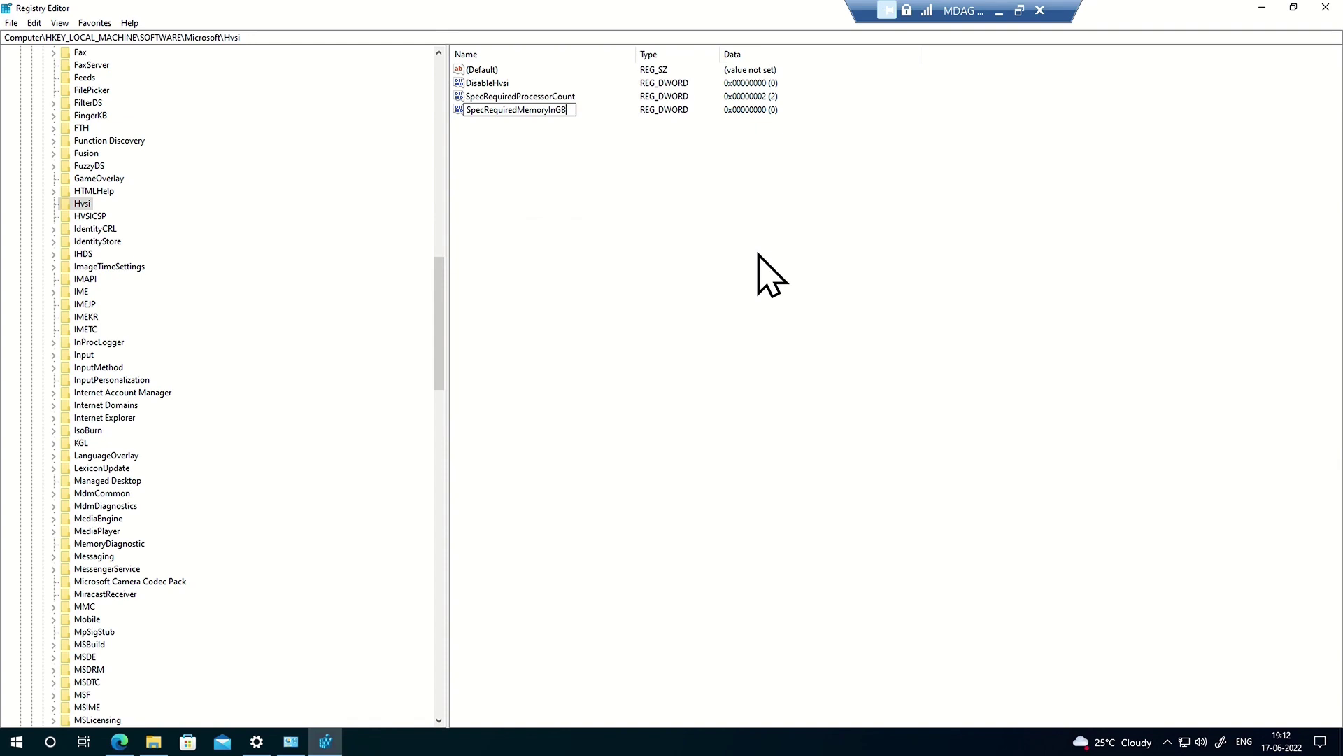
pyautogui.press('Return')
# Step: Set the SpecRequiredMemoryInGB value data to 3
pyautogui.rightClick(503, 110)
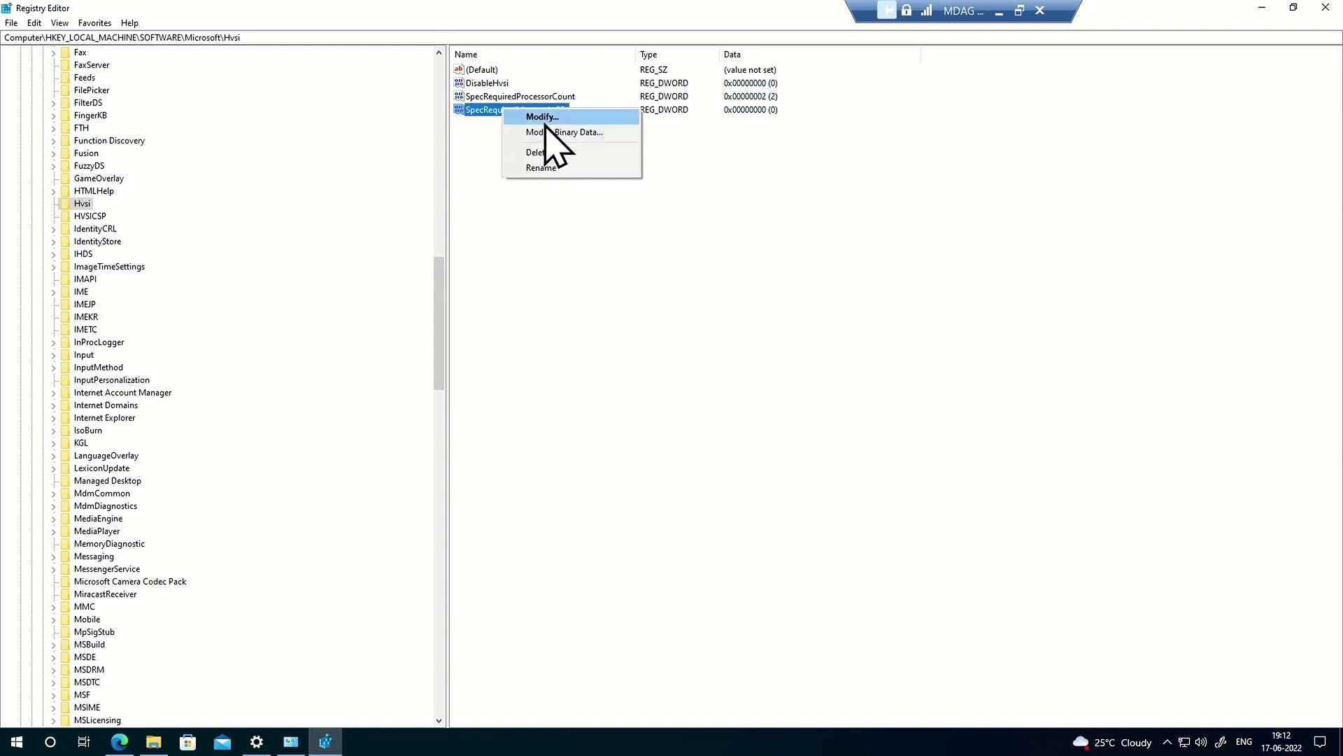
pyautogui.click(545, 119)
pyautogui.click(92, 143)
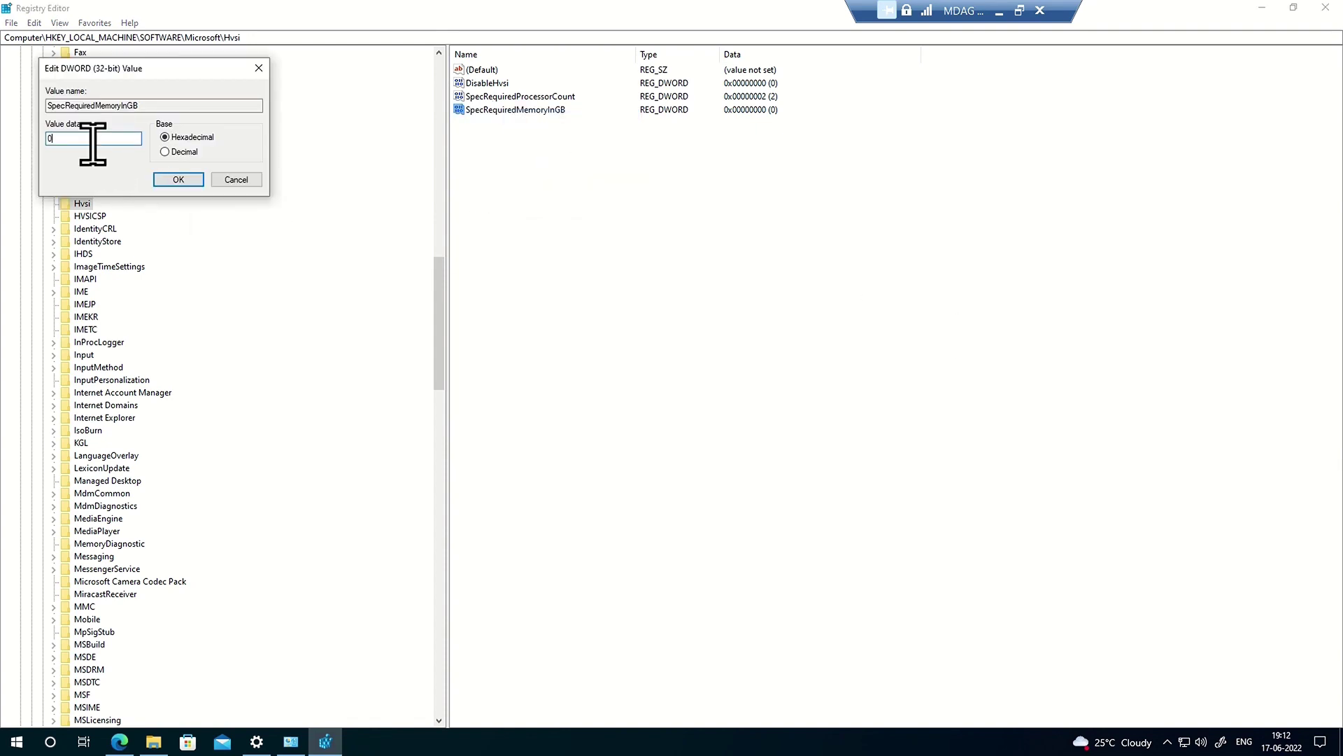
pyautogui.click(178, 179)
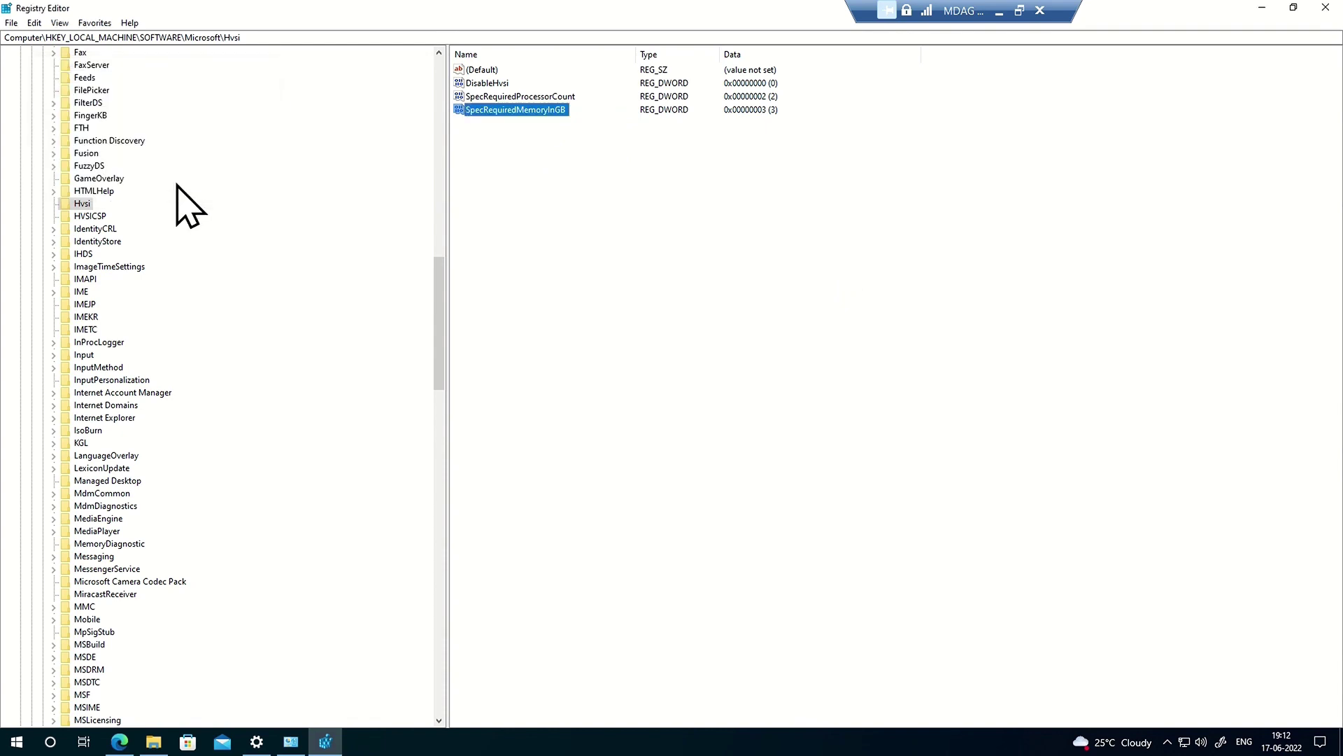
pyautogui.click(560, 168)
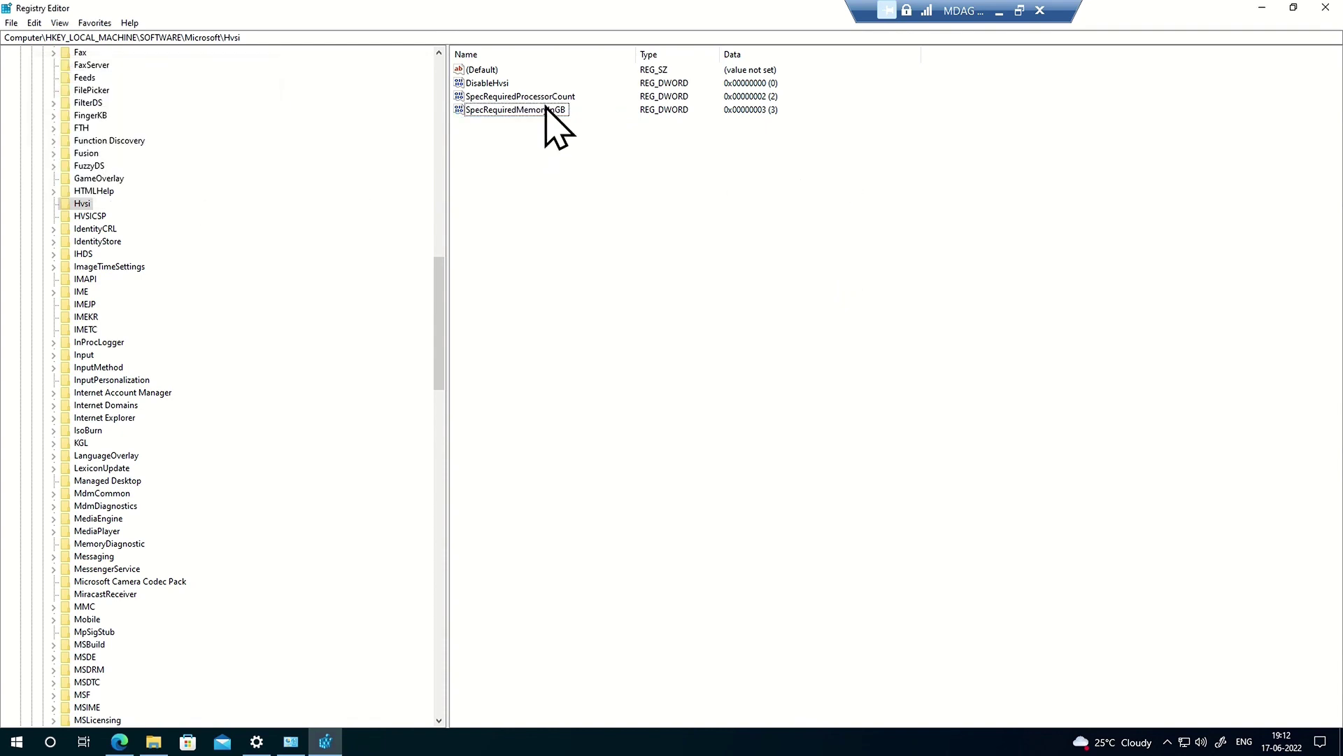
# Step: Turn on the Microsoft Defender Application Guard Windows feature from Programs and Features and restart the machine to finish the installation
pyautogui.click(291, 742)
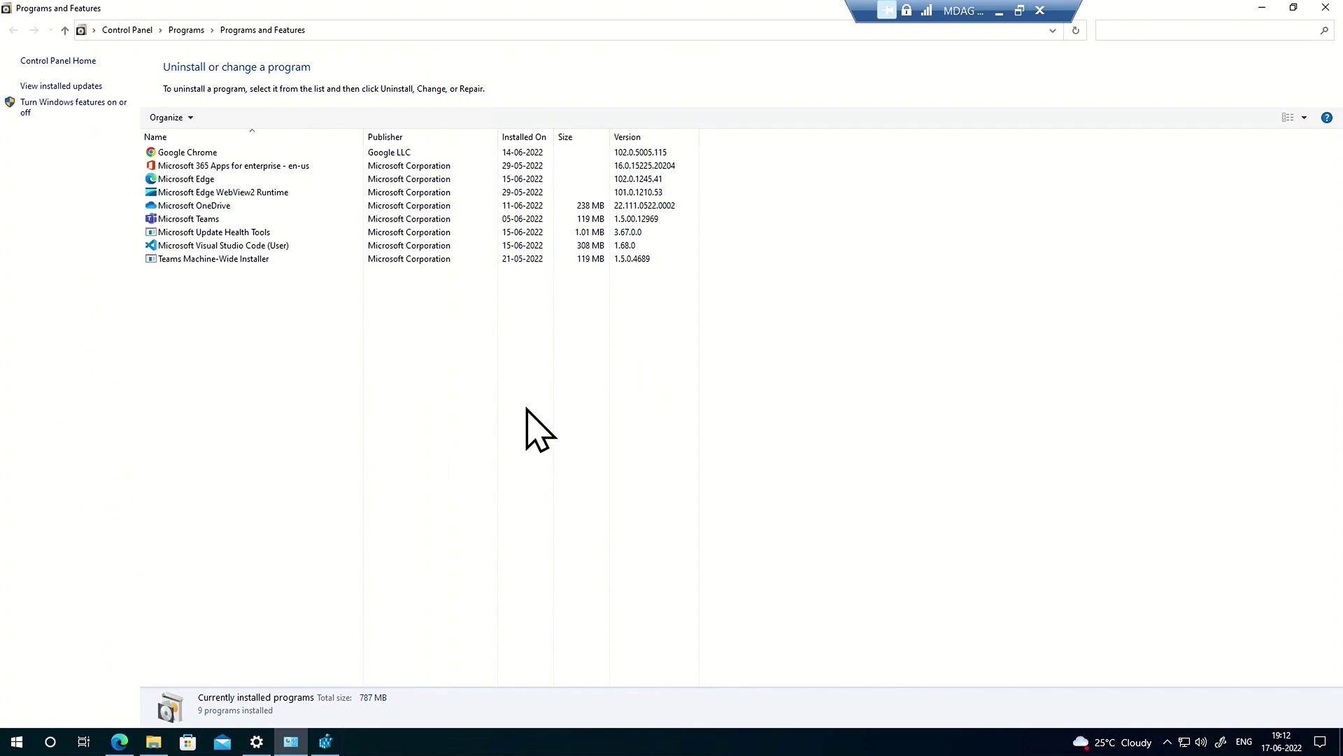
pyautogui.click(70, 107)
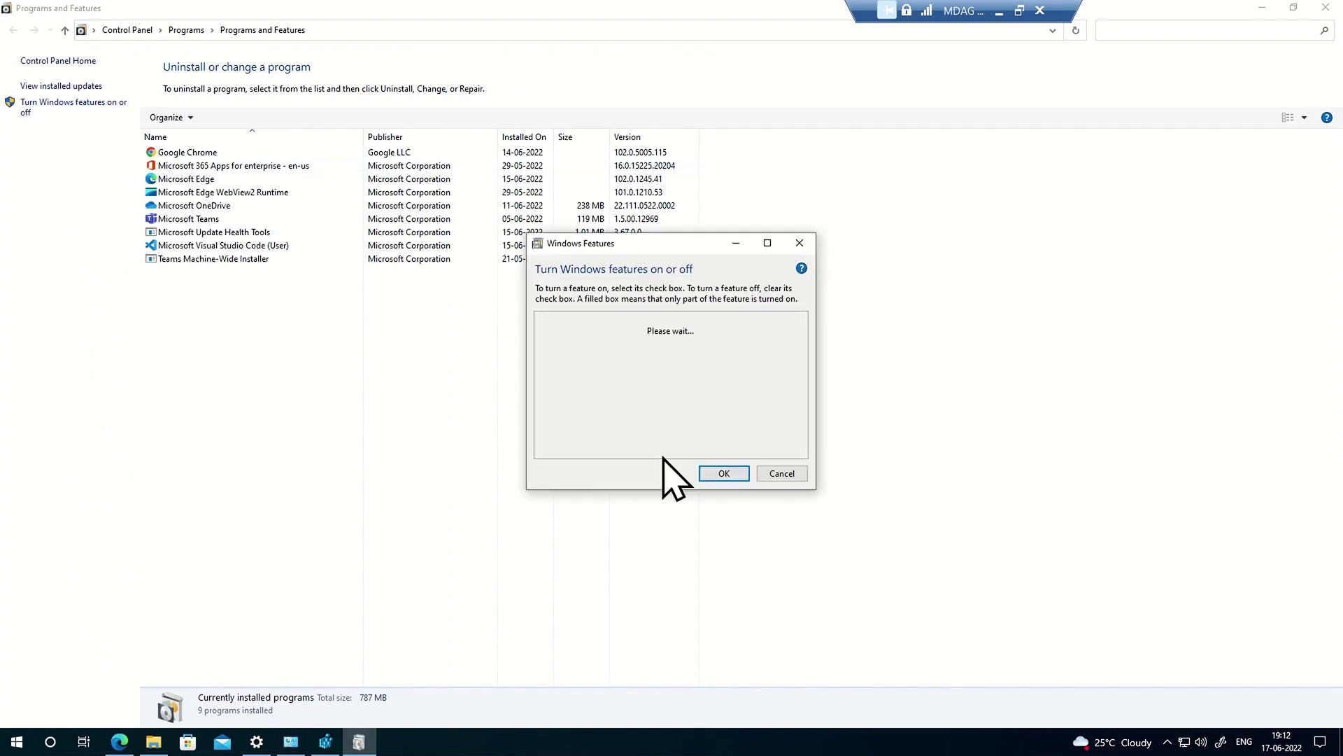
pyautogui.scroll(-2, 703, 382)
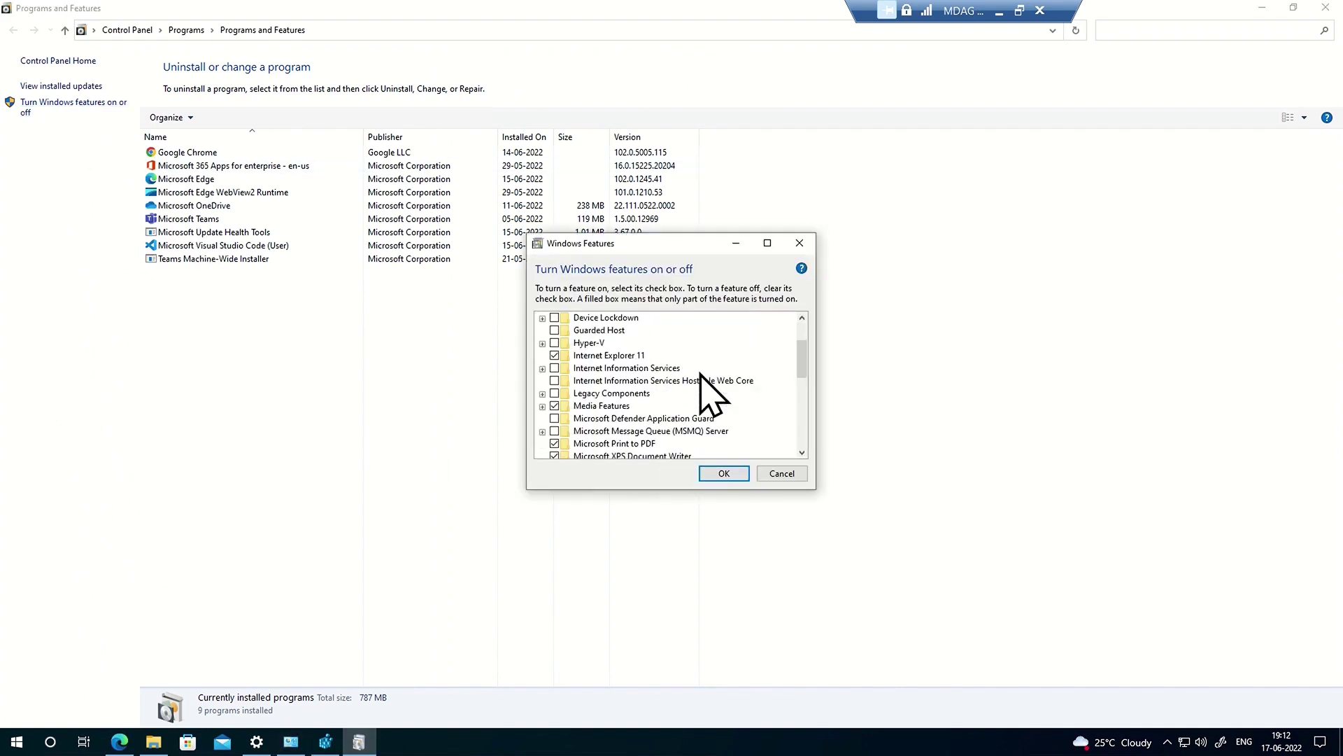
pyautogui.click(652, 418)
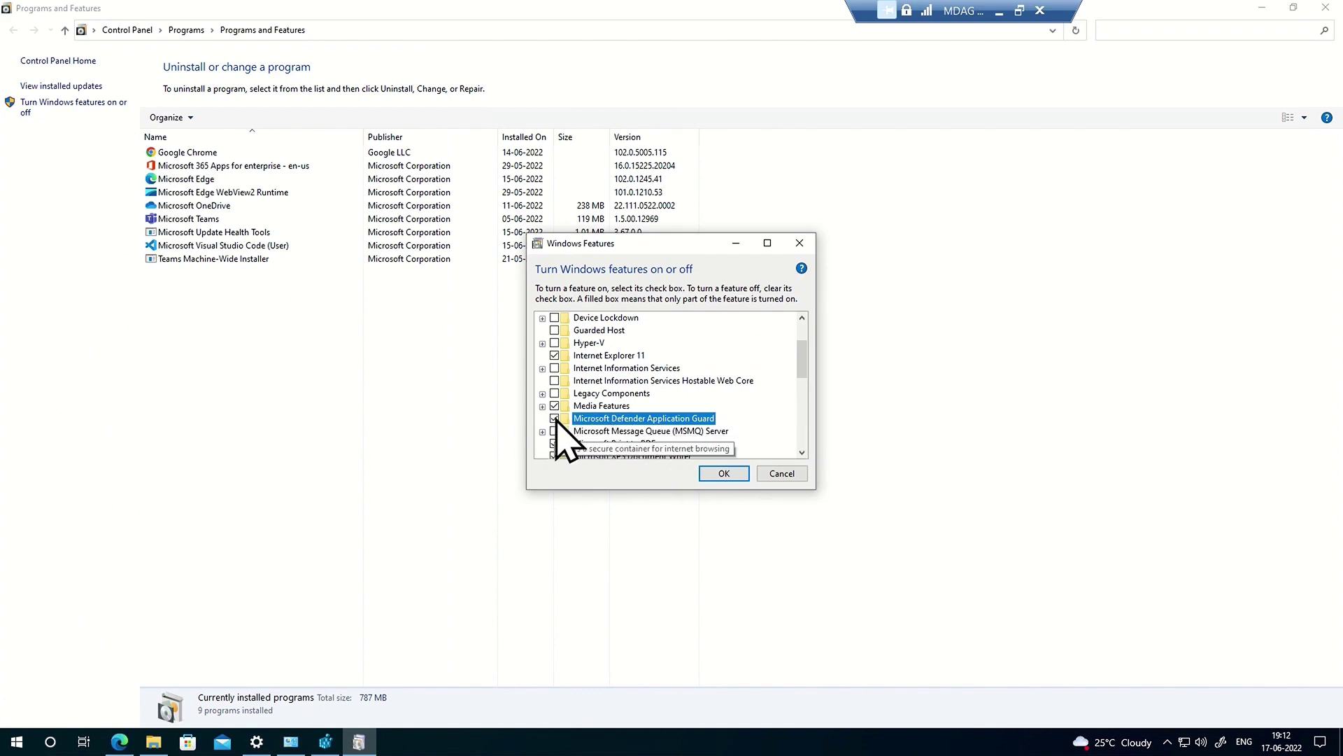
pyautogui.click(726, 475)
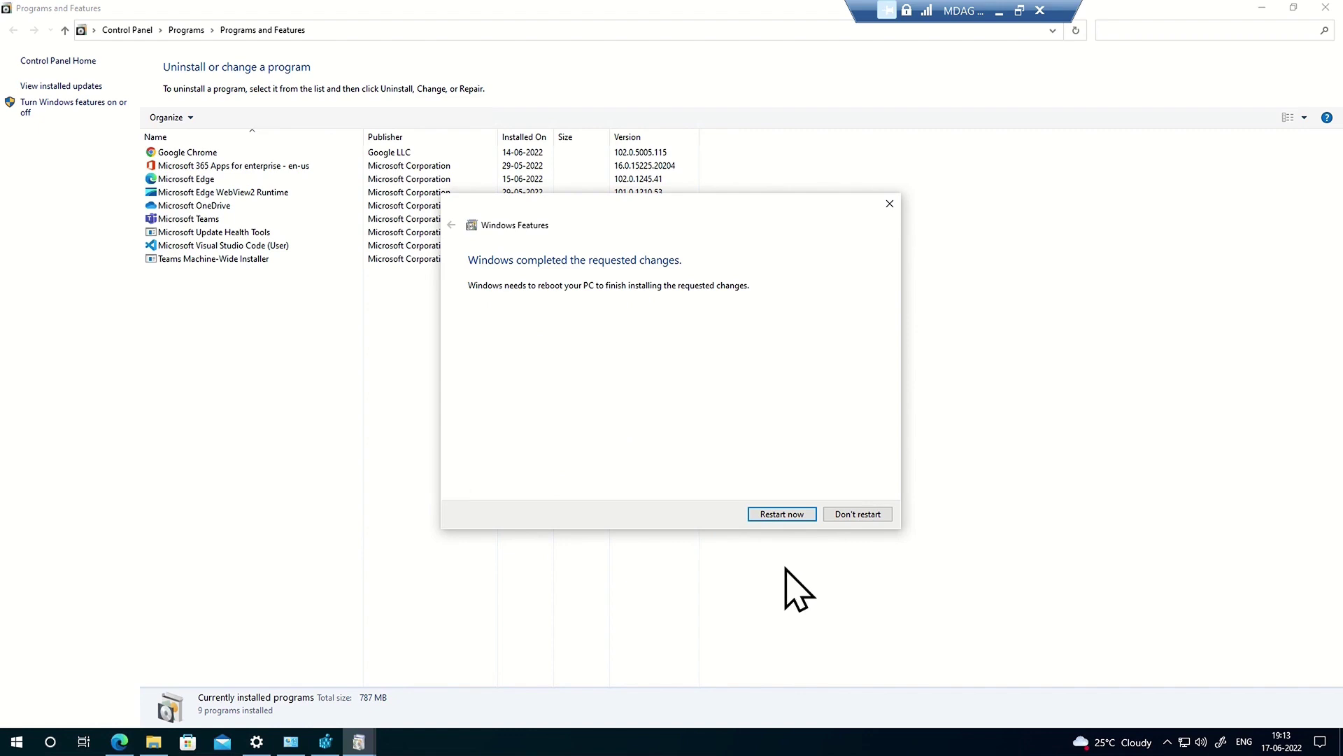
pyautogui.click(782, 514)
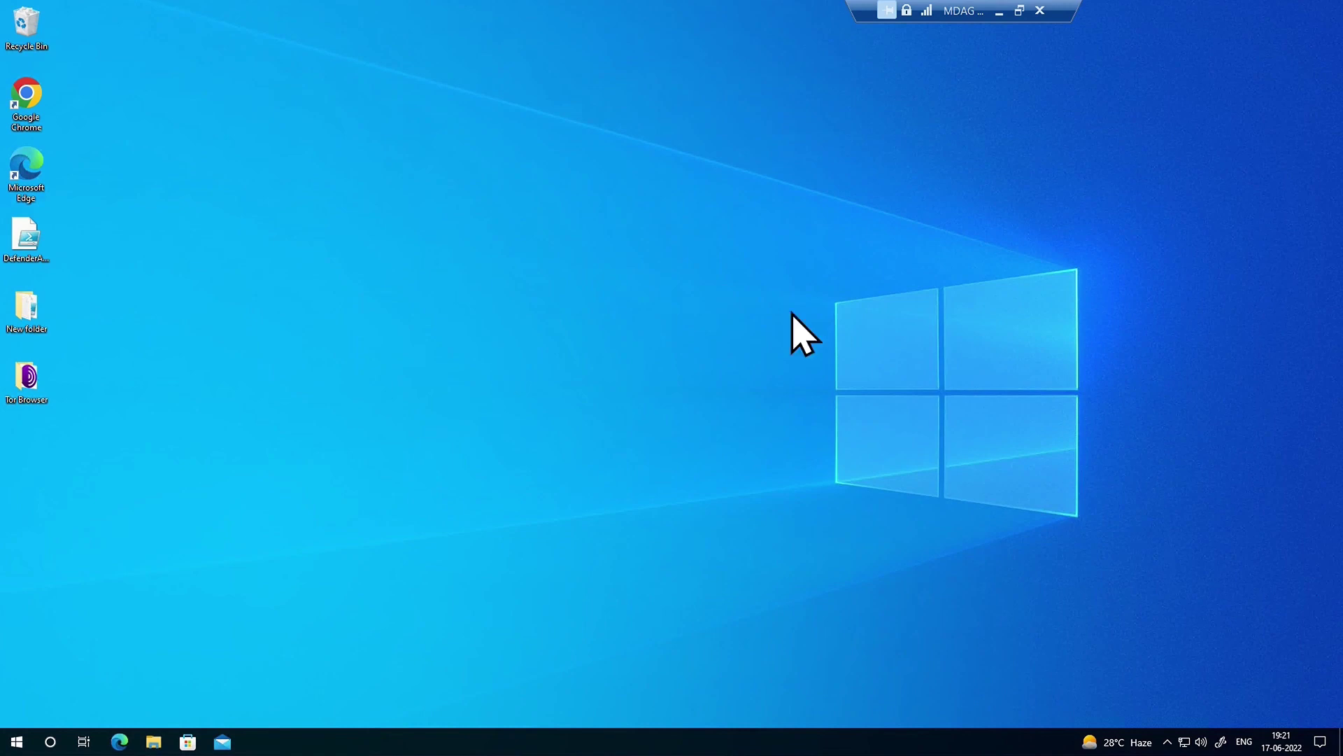
# Step: Open Microsoft Edge, and open Task Manager beside it
pyautogui.click(131, 741)
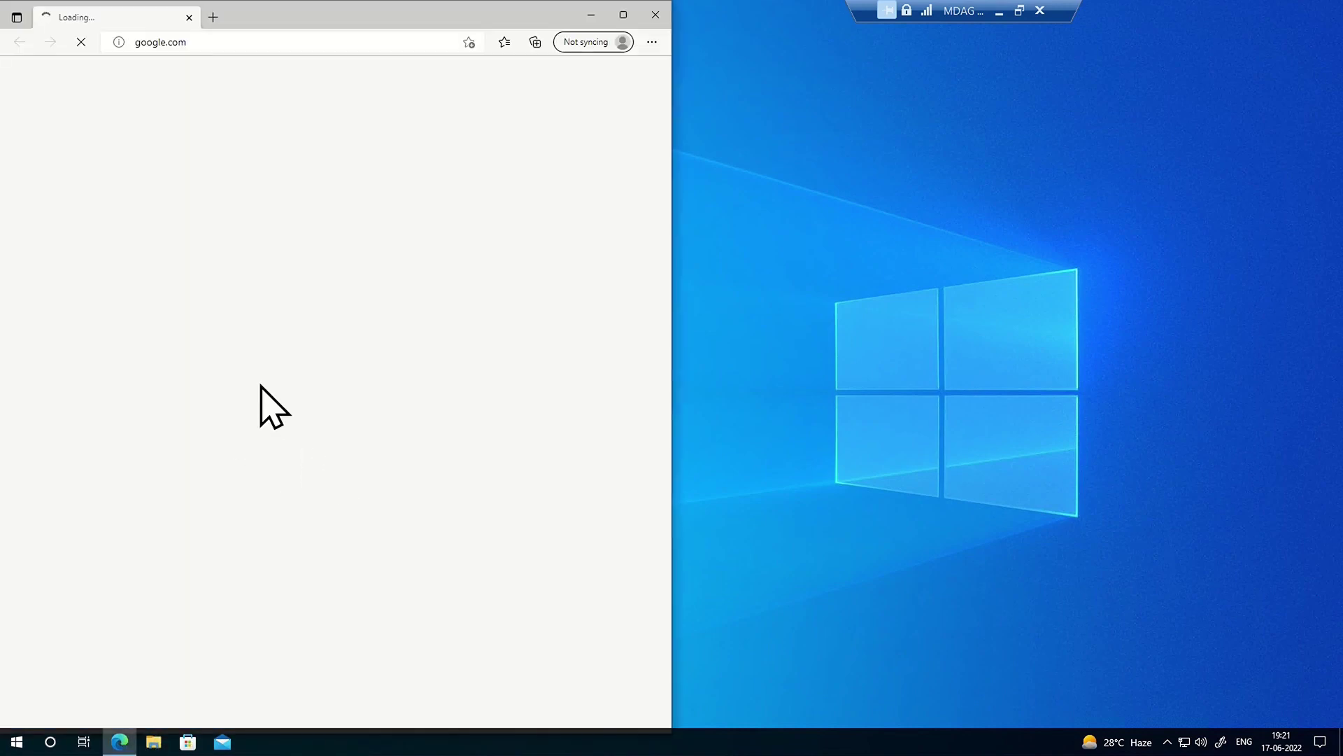
pyautogui.rightClick(672, 741)
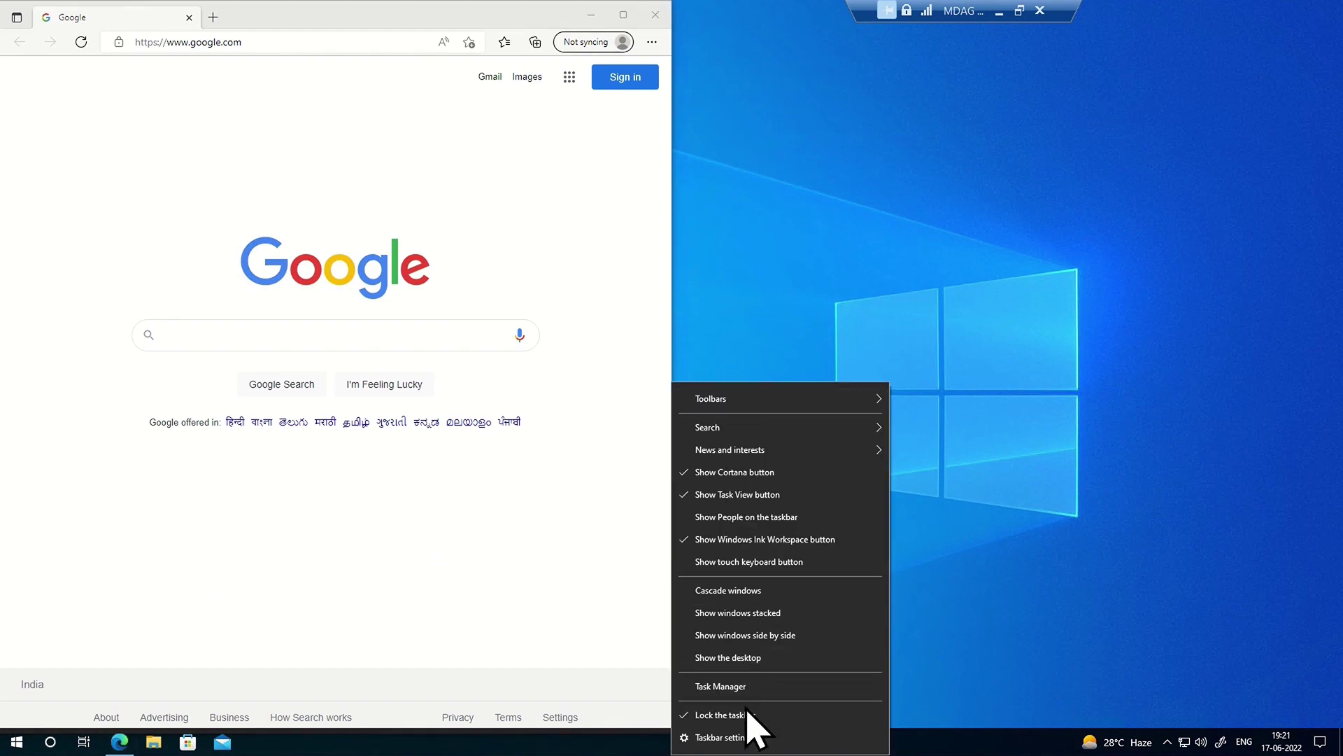
pyautogui.click(744, 686)
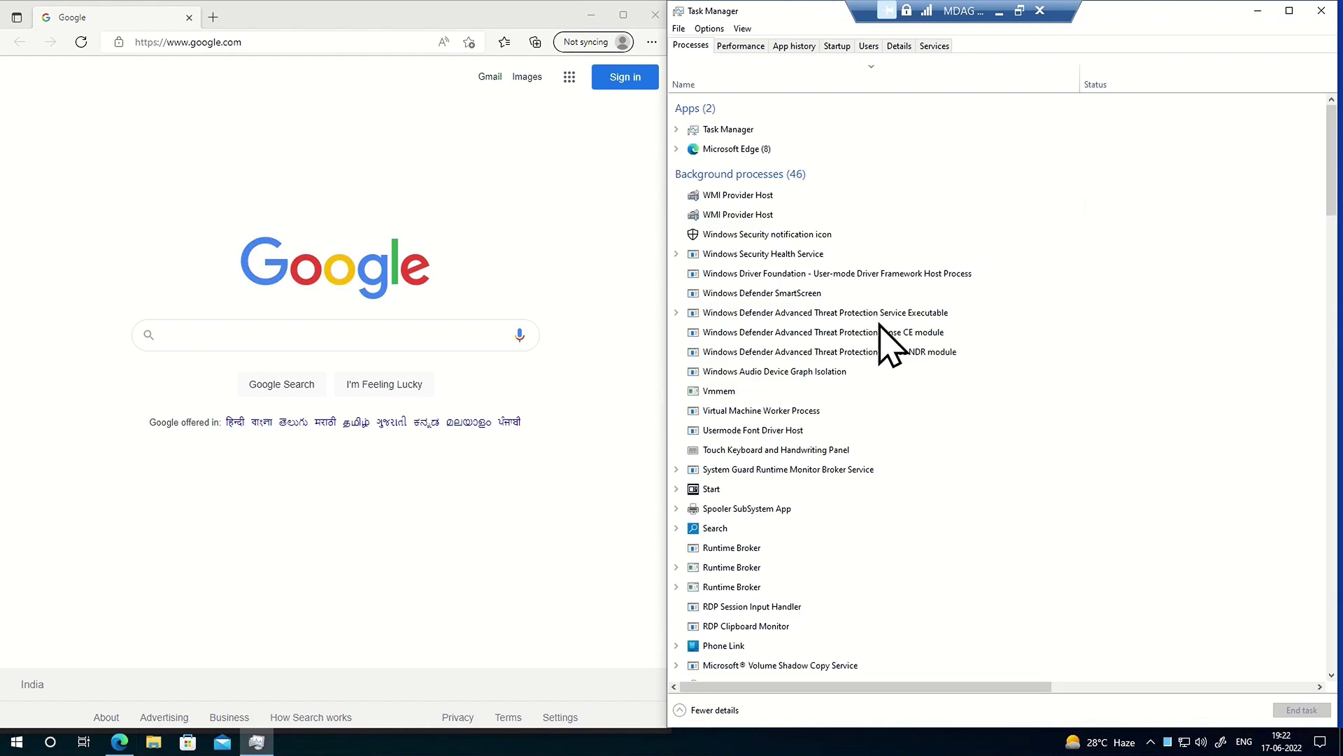
# Step: Open a new Application Guard window from Microsoft Edge
pyautogui.click(652, 42)
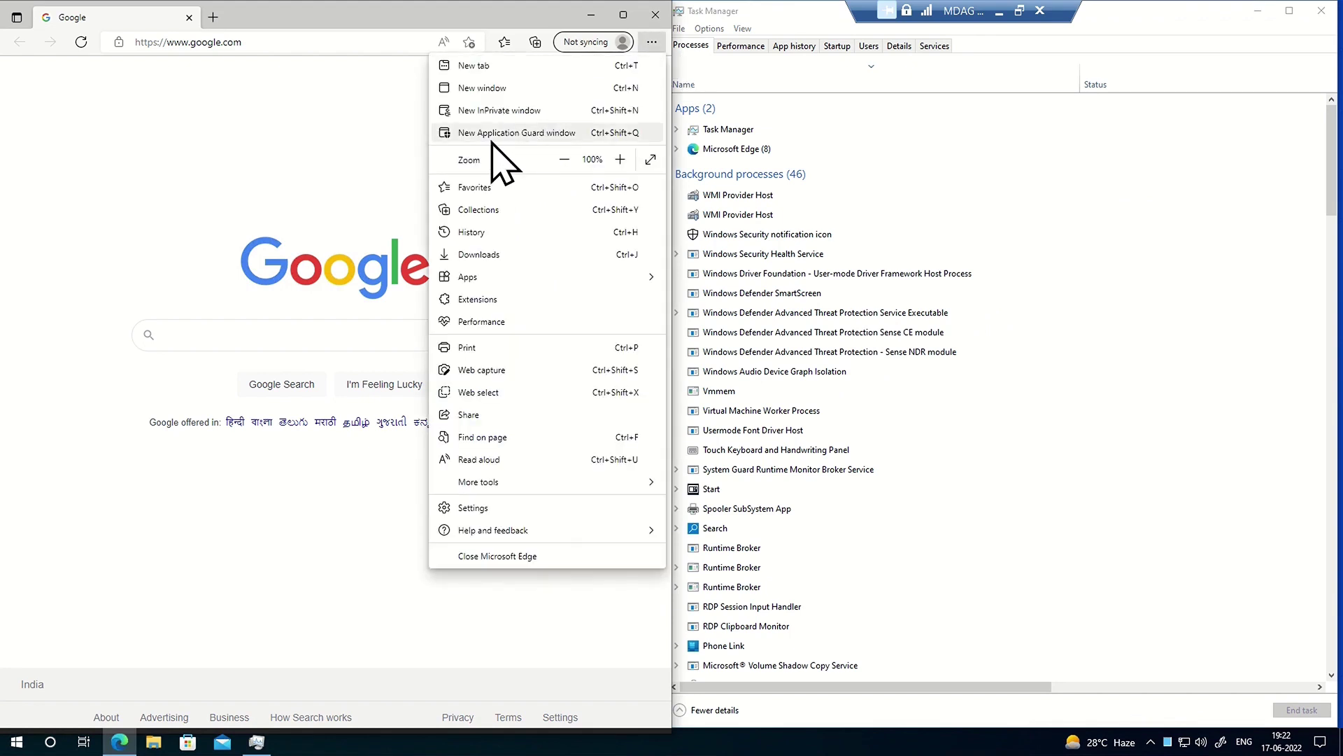
pyautogui.click(570, 141)
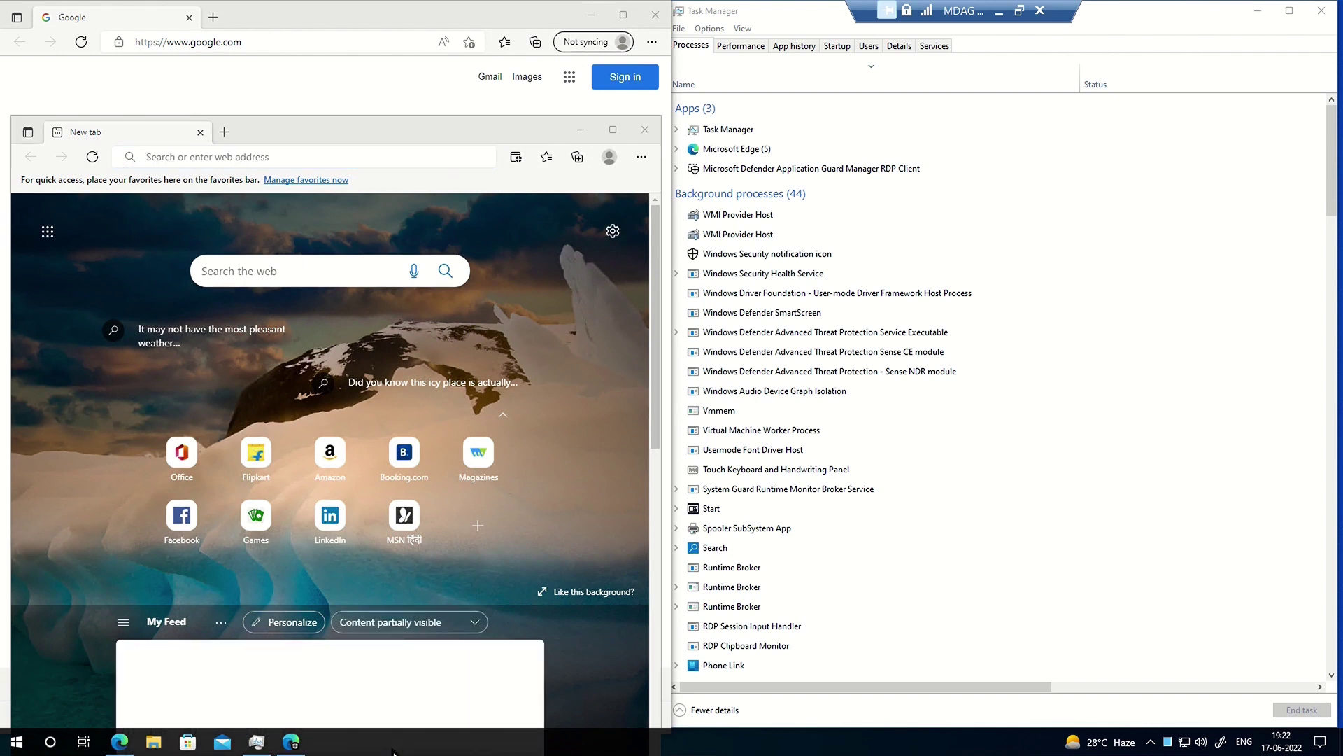
# Step: Launch Registry Editor through regedit and allow it to make changes to the device
pyautogui.press('super+r')
pyautogui.write('re')
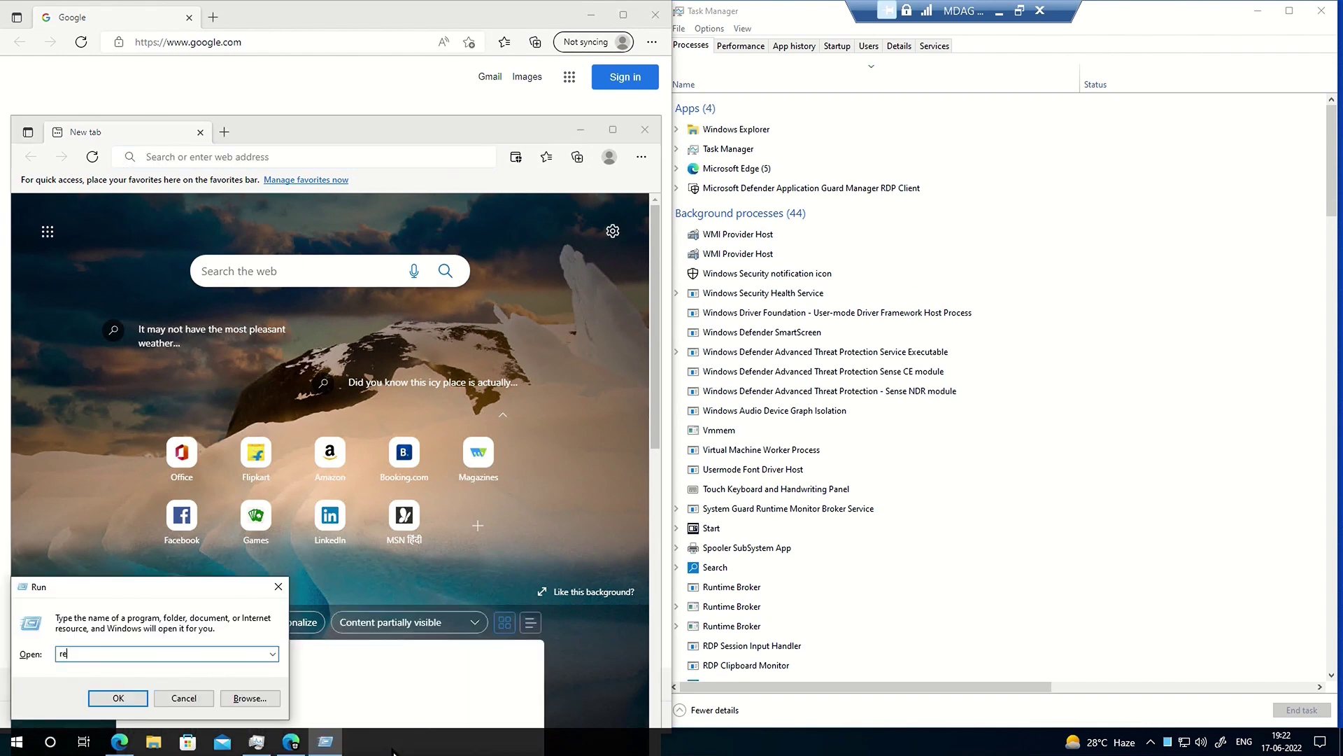
pyautogui.write('gedit')
pyautogui.press('Return')
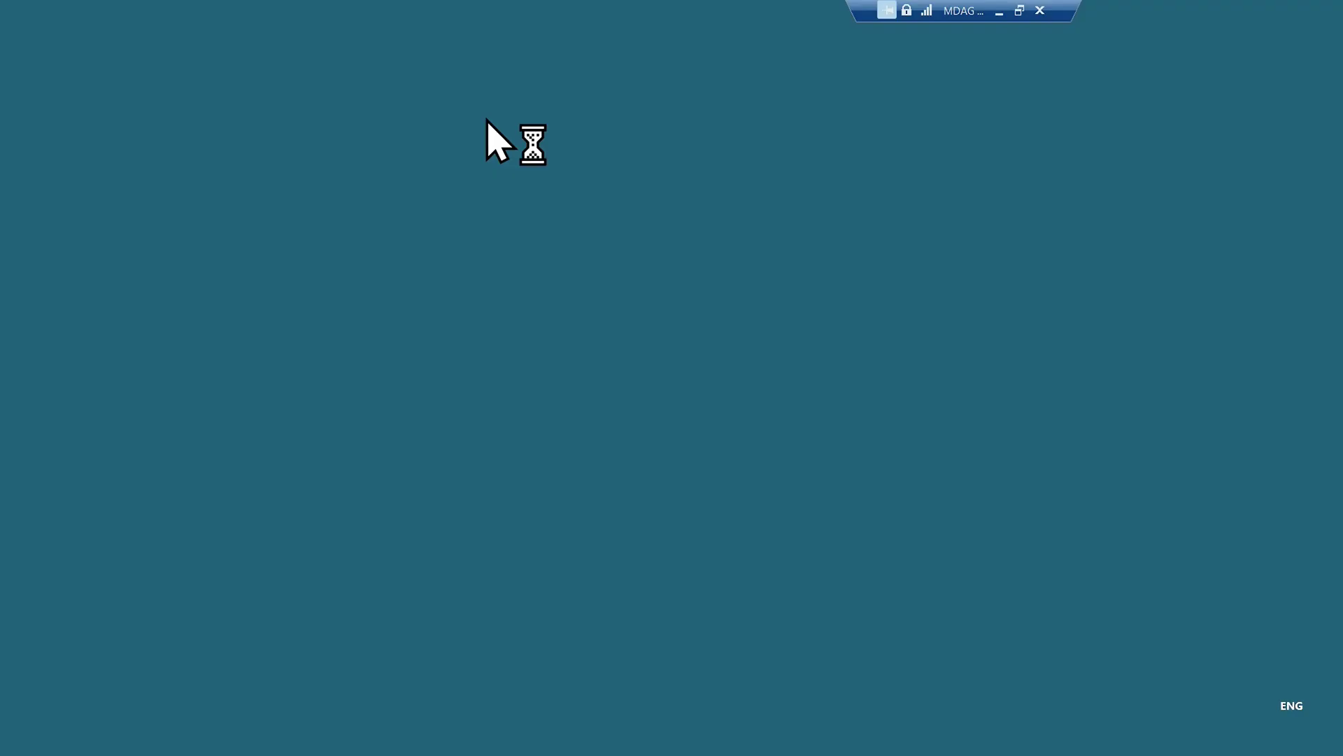
pyautogui.click(582, 459)
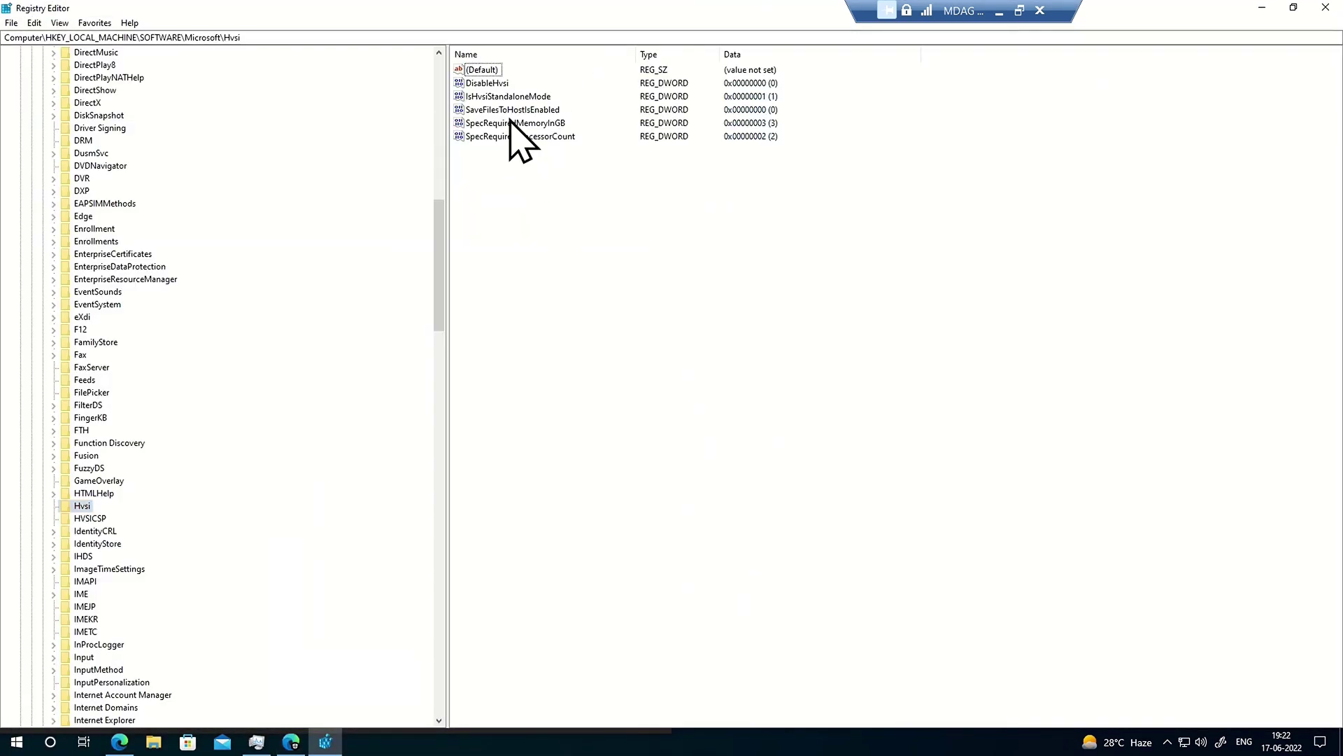
# Step: Examine the IsHvsiStandaloneMode and SaveFilesToHostIsEnabled values in the Hvsi key
pyautogui.click(492, 97)
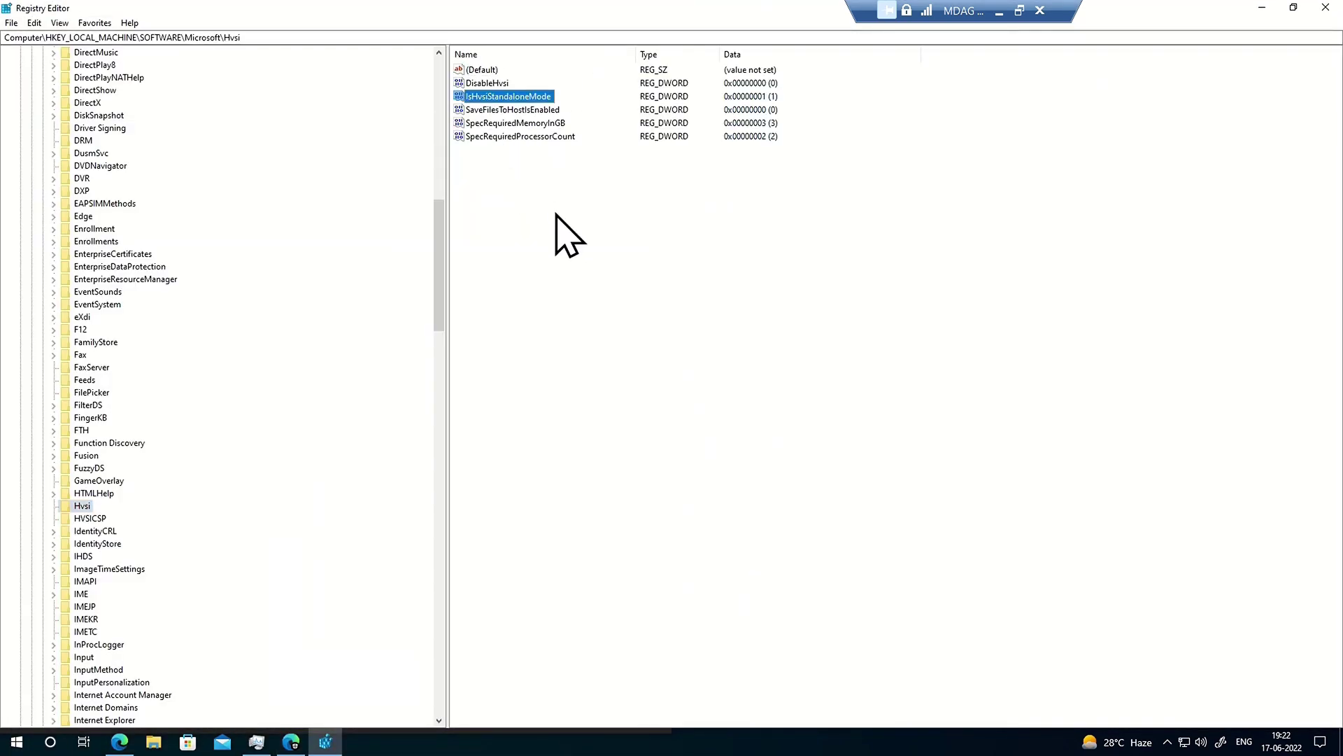
pyautogui.press('Down')
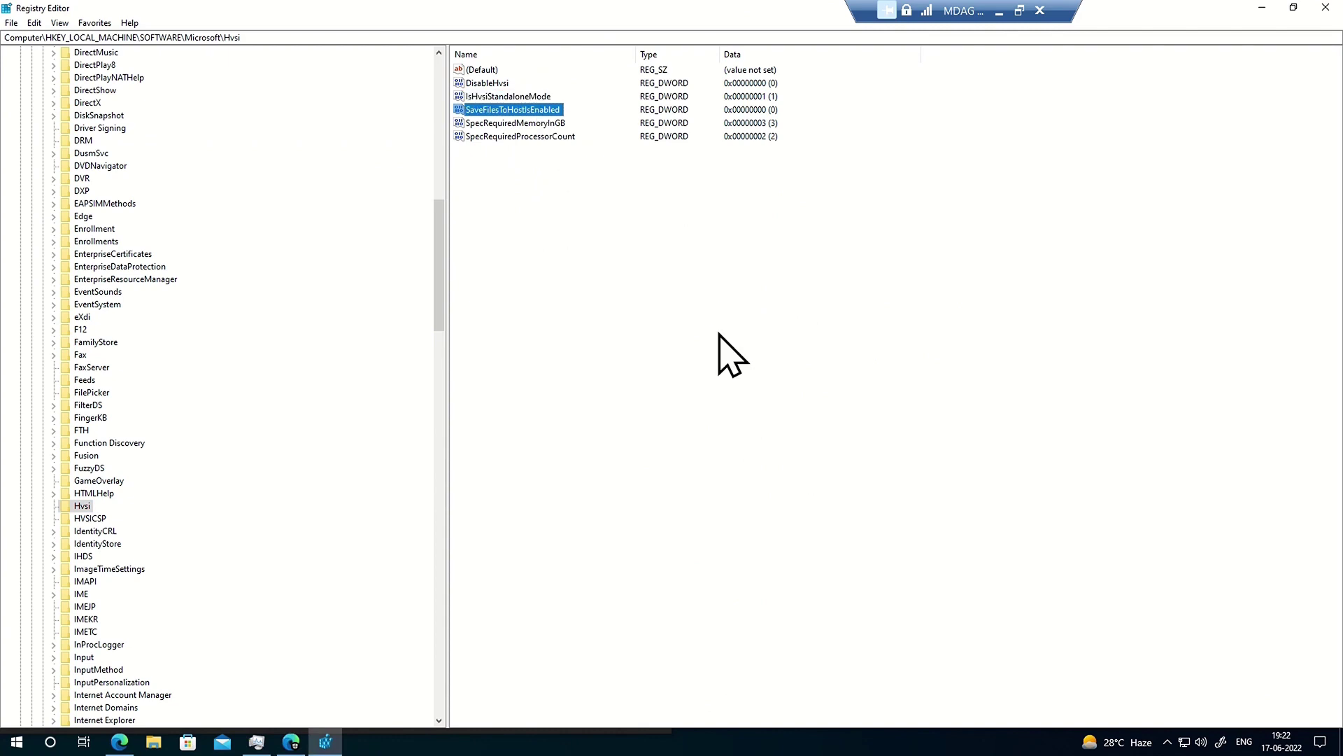
pyautogui.click(720, 334)
# Step: Launch Event Viewer and maximize its window
pyautogui.press('super+r')
pyautogui.write('ser')
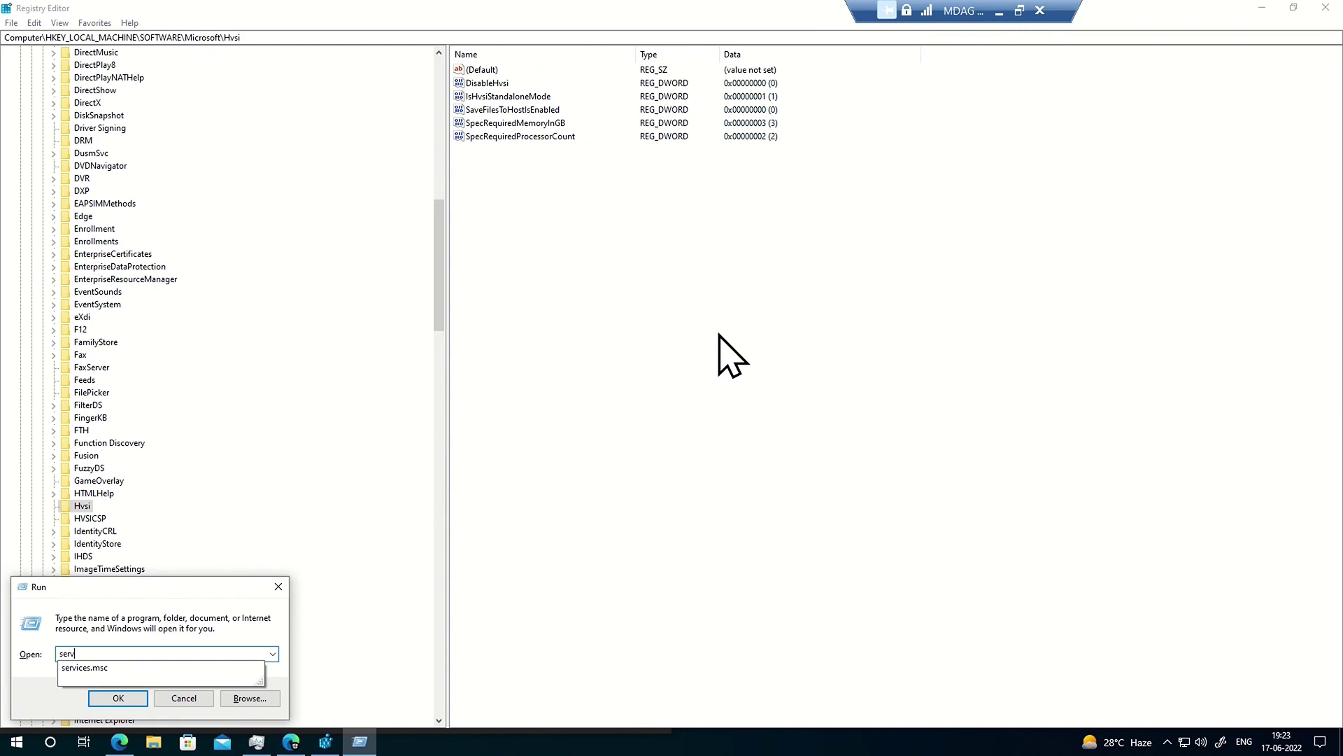
pyautogui.press('BackSpace')
pyautogui.press('BackSpace')
pyautogui.press('BackSpace')
pyautogui.write('event')
pyautogui.press('Down')
pyautogui.press('Return')
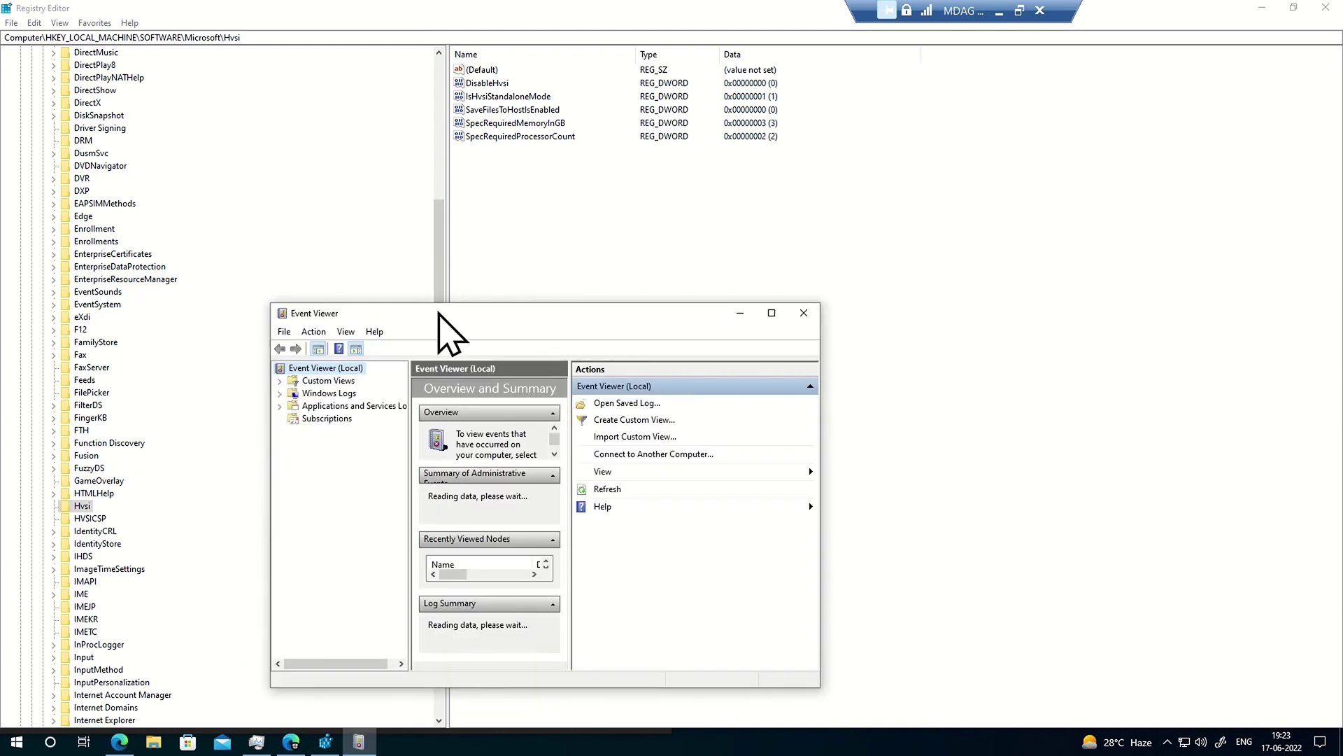
pyautogui.doubleClick(439, 314)
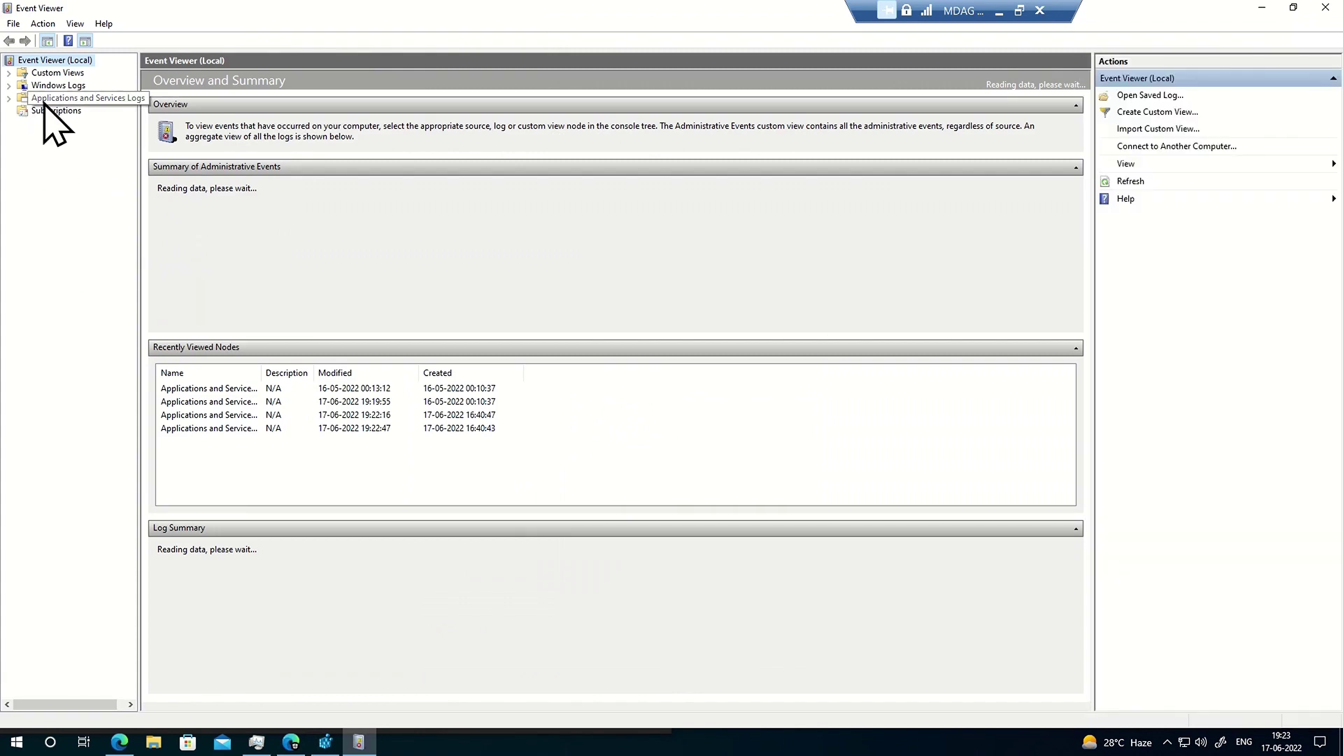
# Step: Examine the four WDAG log folders in Applications and Services Logs under Microsoft, Windows, from WDAG-Manager to WDAG-Service
pyautogui.click(10, 99)
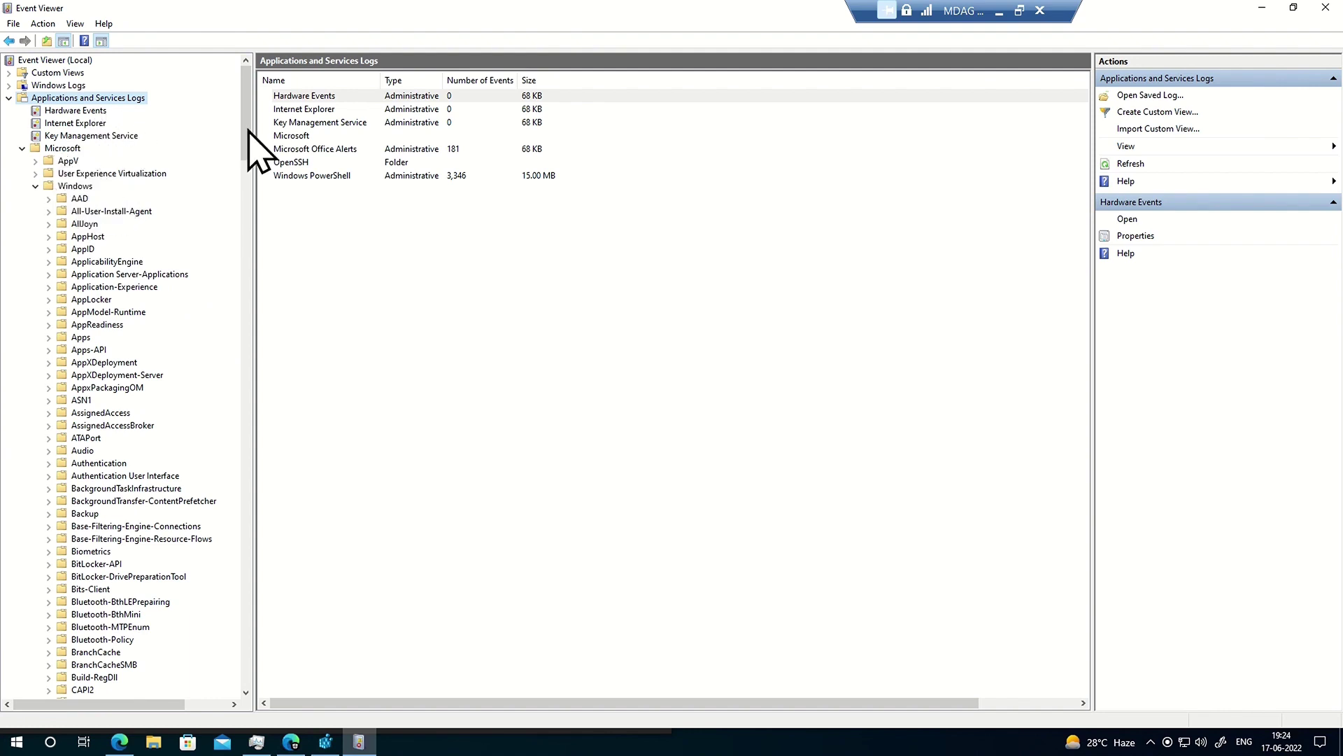
pyautogui.moveTo(246, 122); pyautogui.dragTo(235, 591)
pyautogui.click(89, 301)
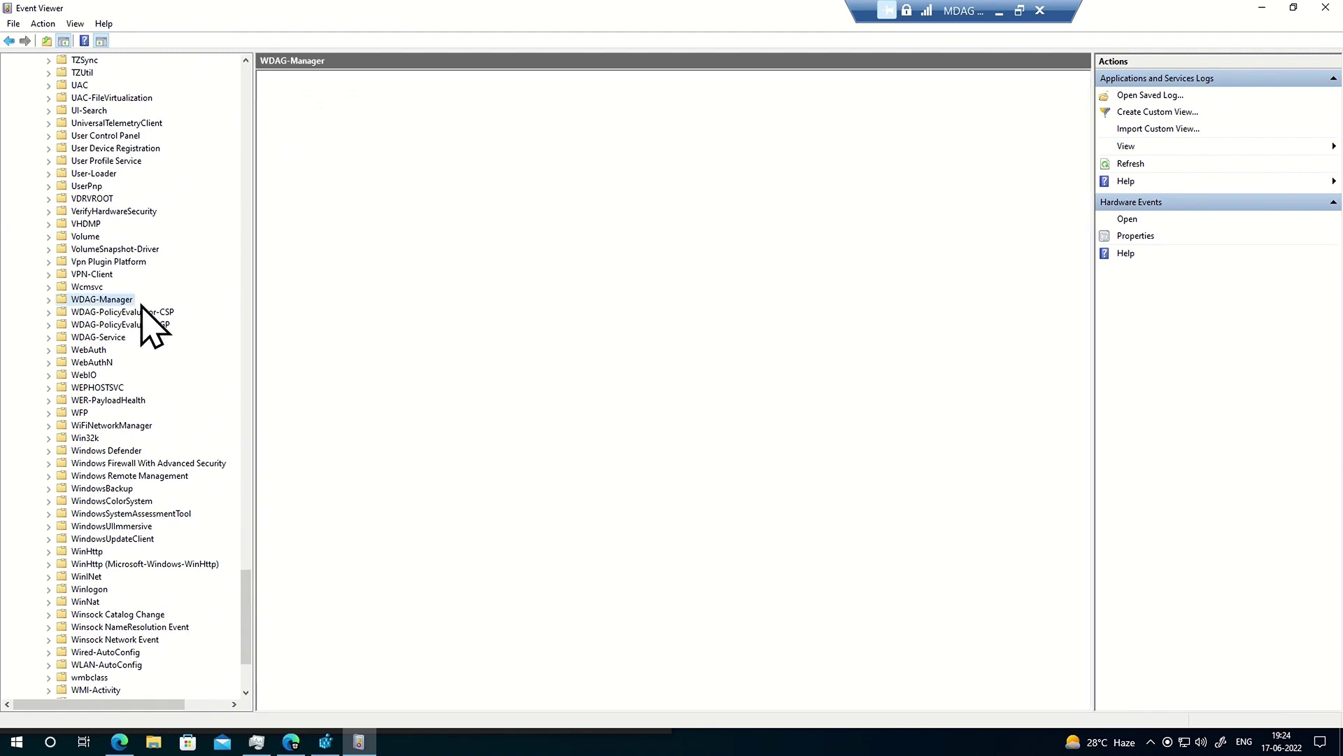
pyautogui.click(105, 312)
pyautogui.click(121, 325)
pyautogui.press('Down')
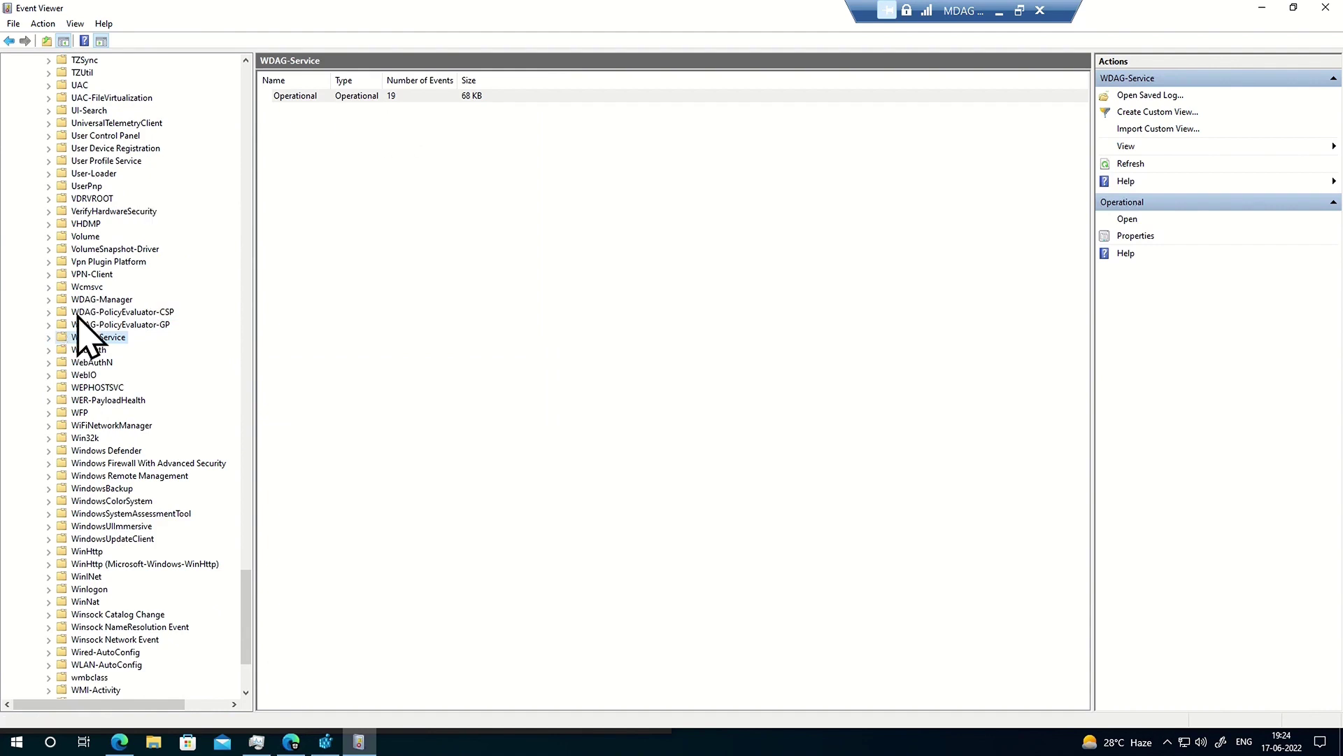
# Step: Expand the WDAG-PolicyEvaluator-GP, WDAG-PolicyEvaluator-CSP and WDAG-Service folders to view the logs they contain
pyautogui.click(49, 334)
pyautogui.click(48, 313)
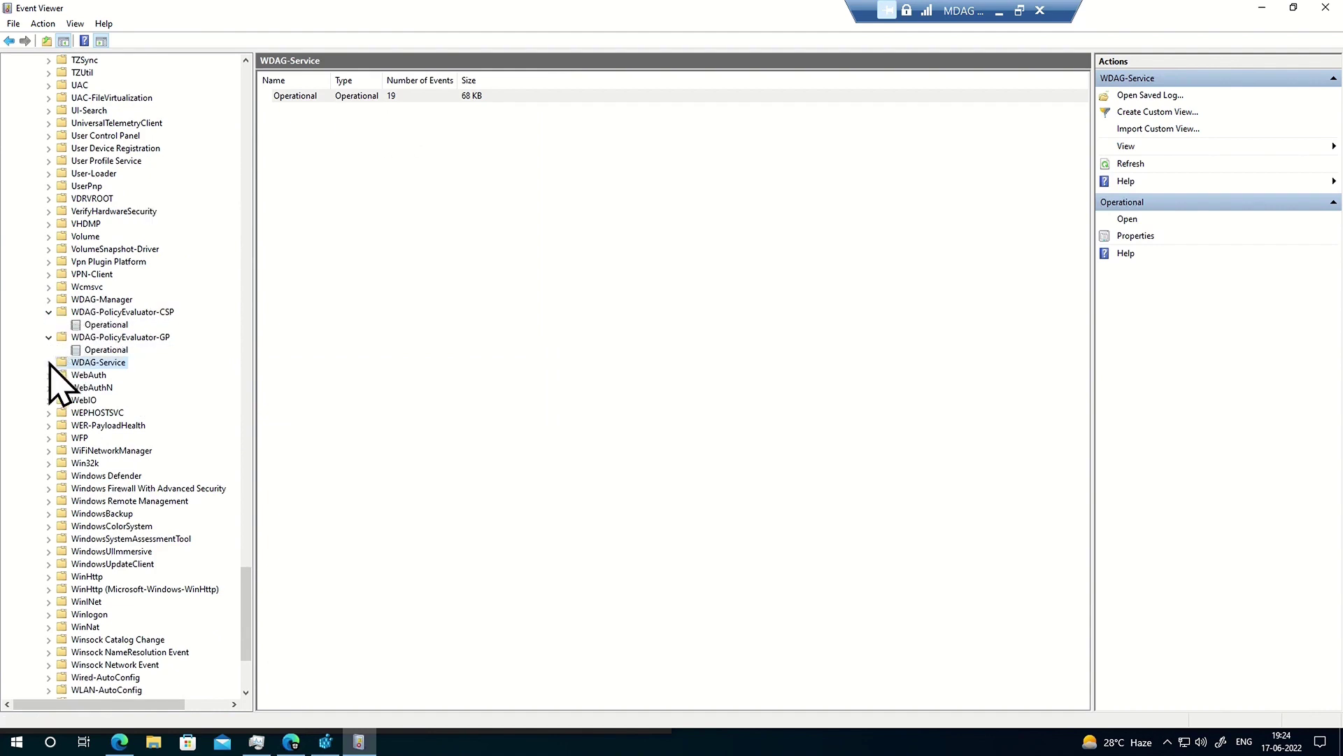
pyautogui.click(49, 364)
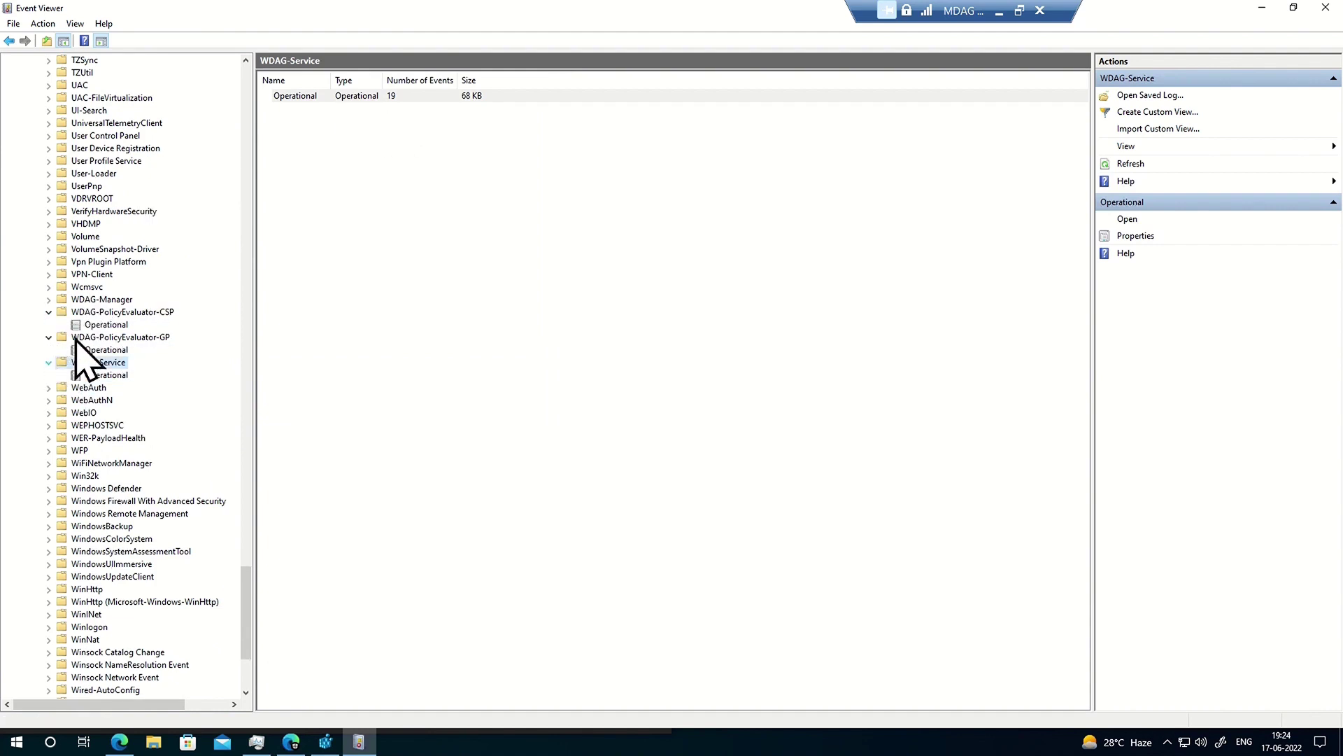
pyautogui.click(305, 750)
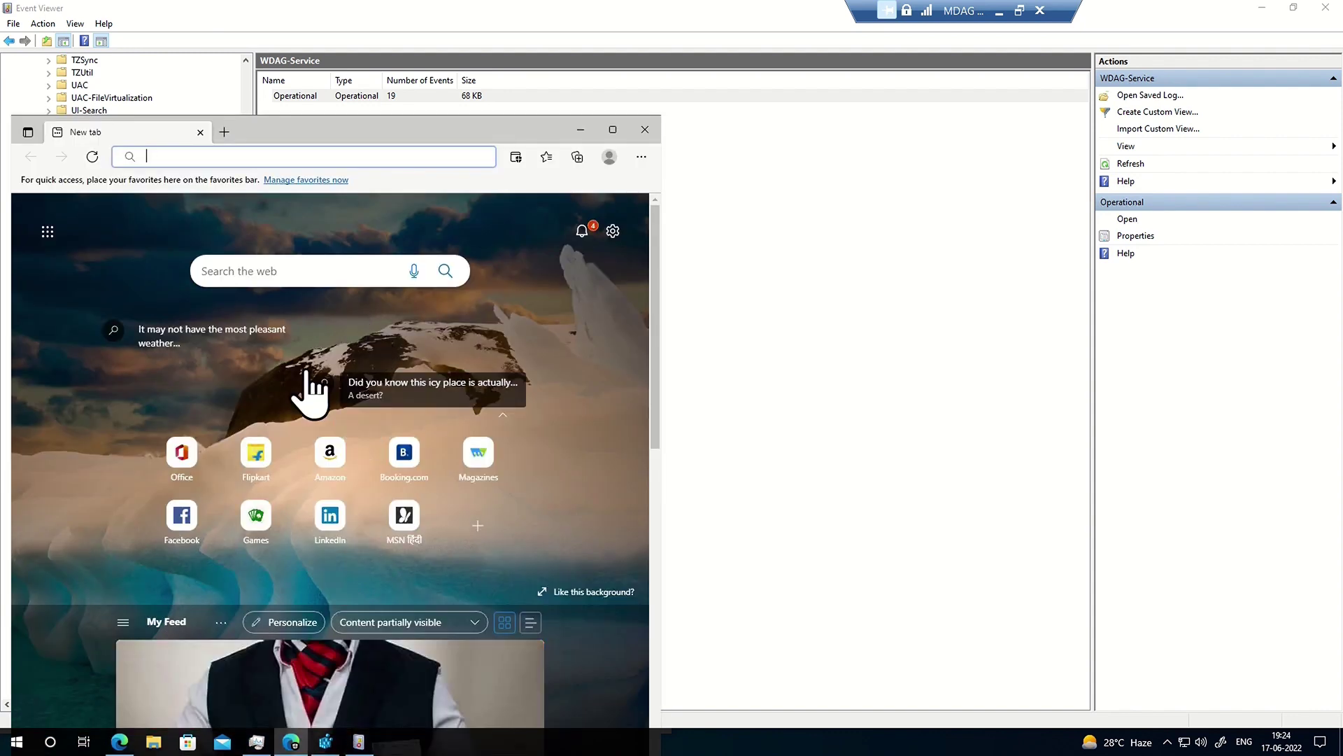
pyautogui.click(183, 447)
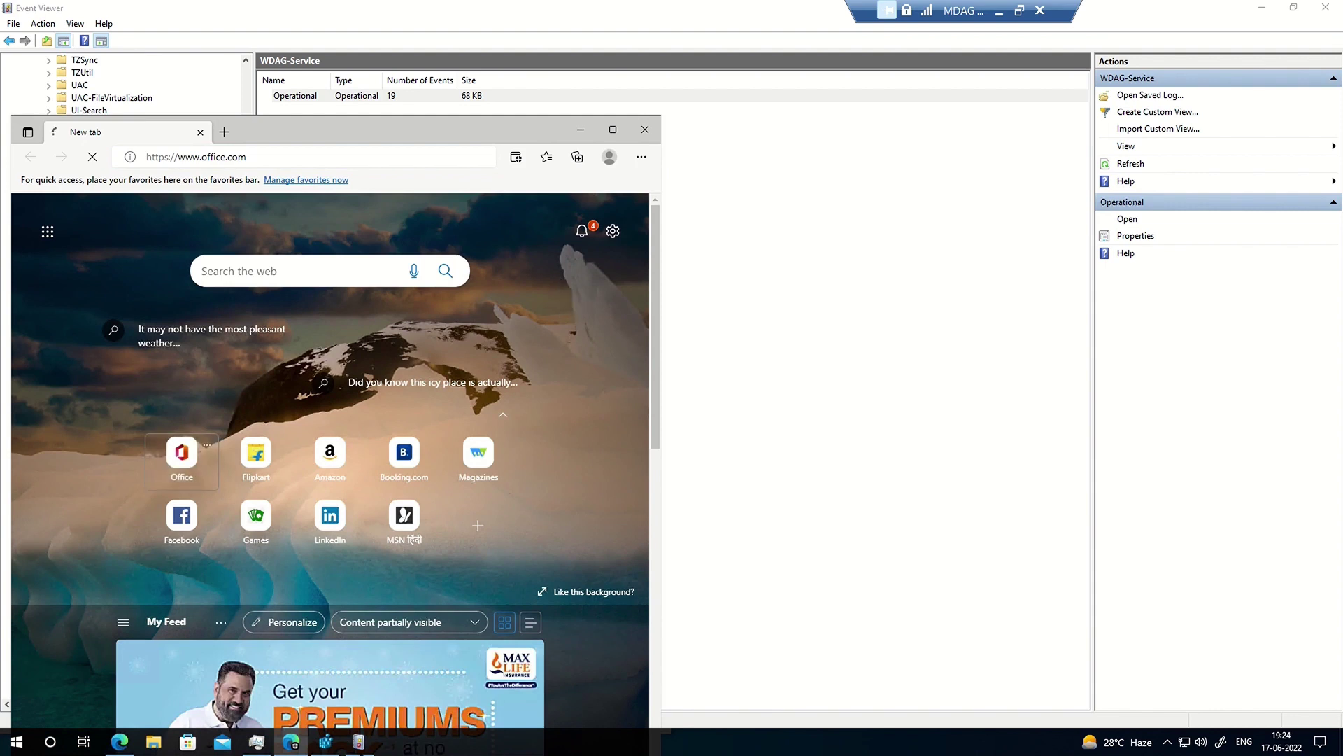
# Step: Switch to Task Manager and expand Microsoft Edge and Microsoft Defender Application Guard Manager RDP Client to examine their processes
pyautogui.moveTo(261, 750)
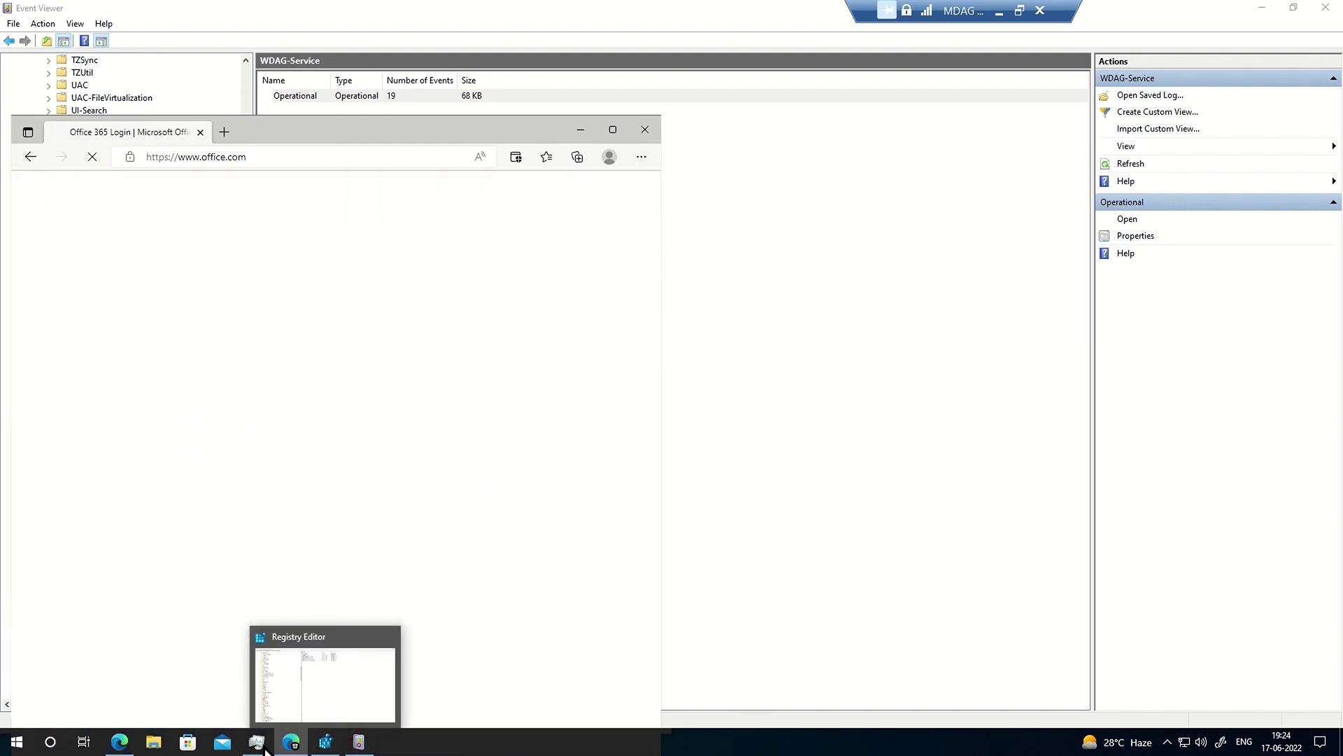
pyautogui.click(257, 743)
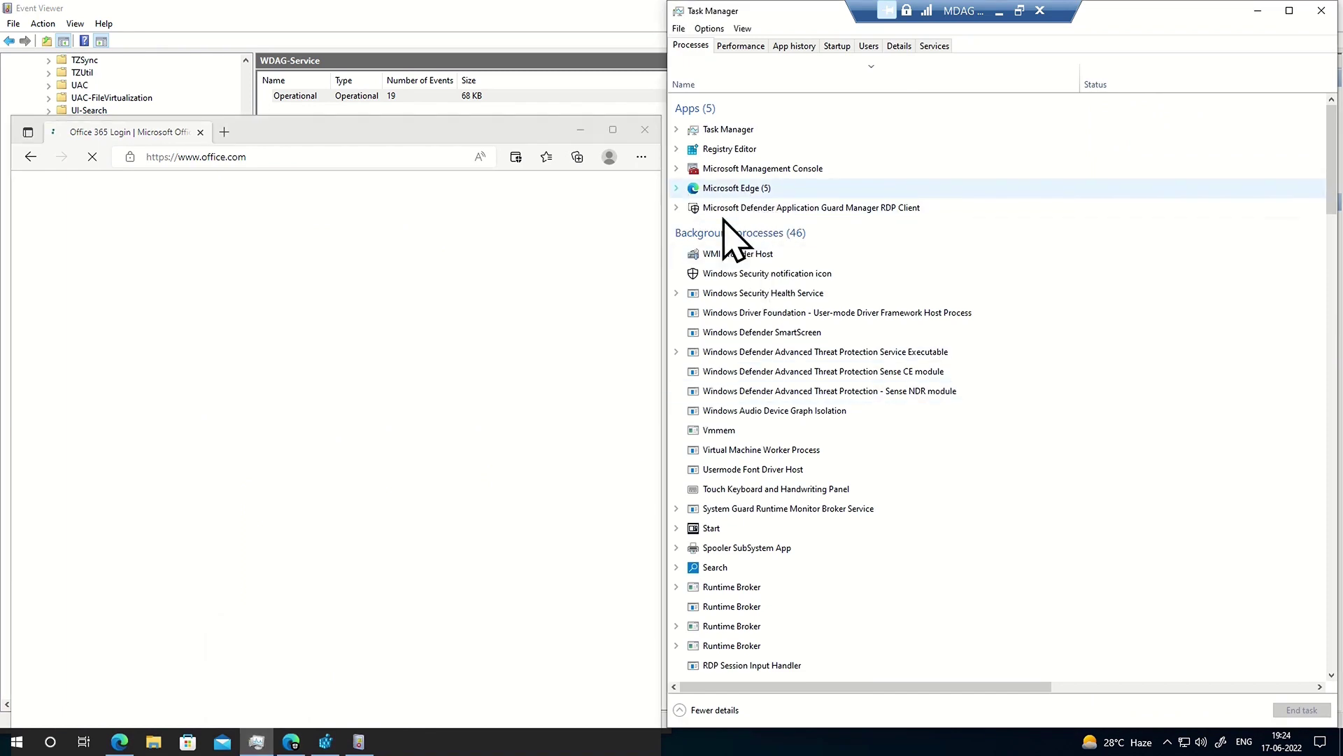
pyautogui.doubleClick(734, 193)
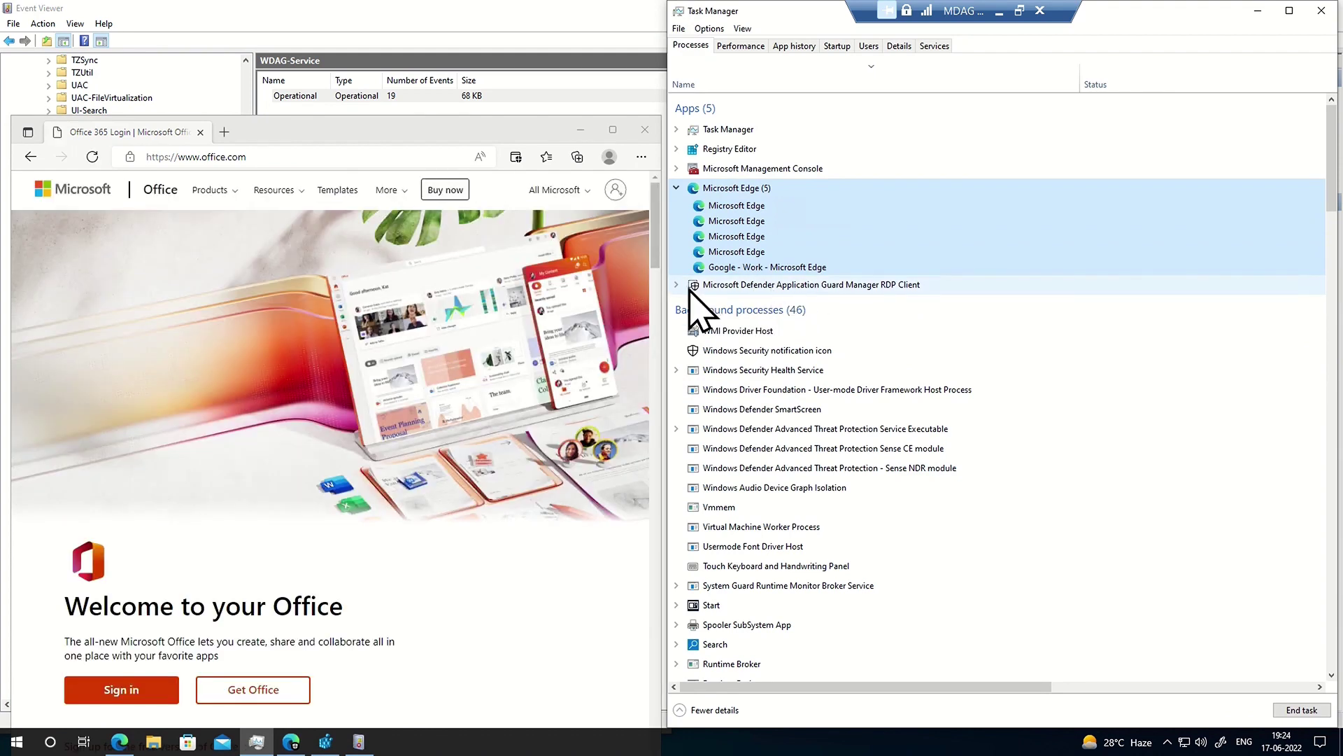
pyautogui.click(678, 285)
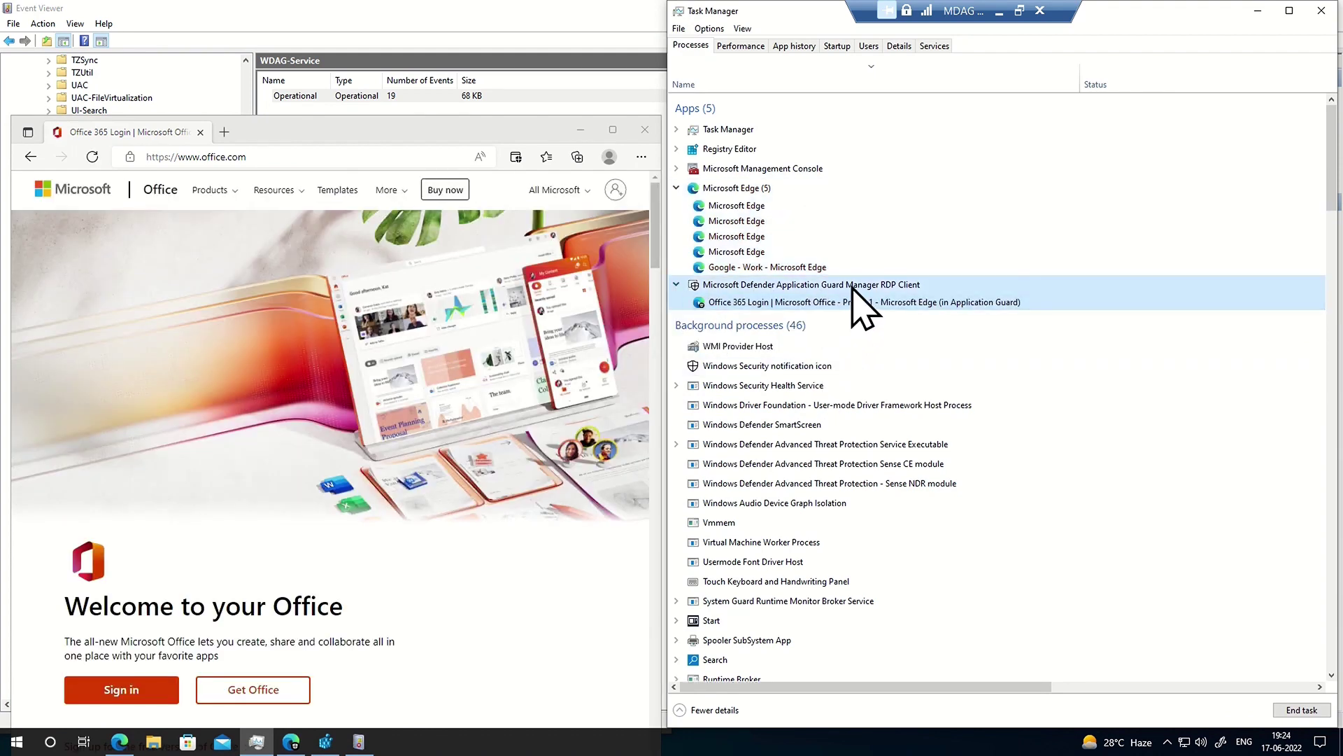